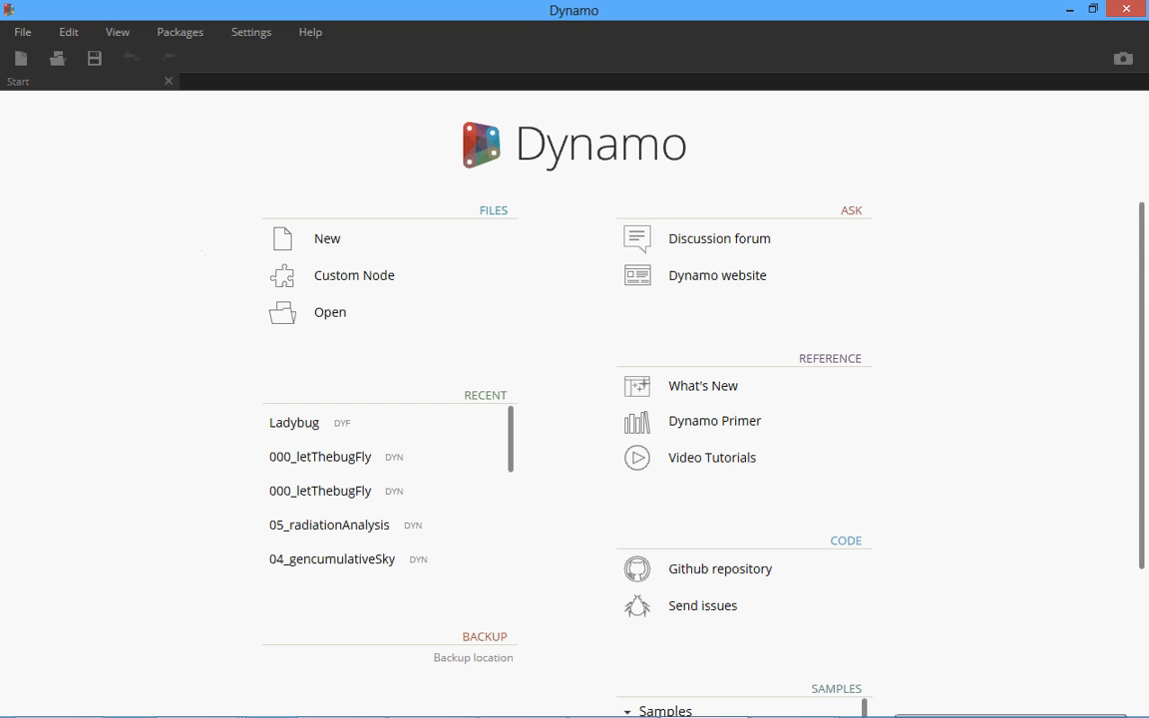
Switch to the browser window showing the Ladybug GitHub repository and maximize it.
{"action": "left_click", "coordinate": [242, 716]}
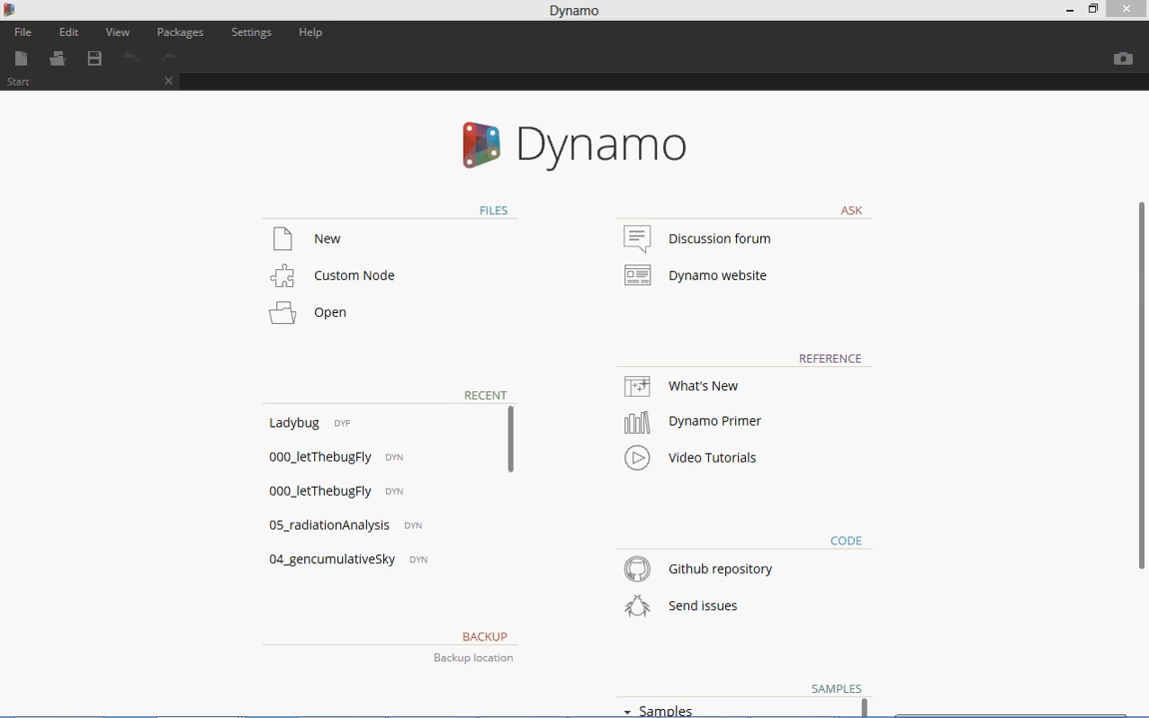
{"action": "left_click_drag", "start_coordinate": [1146, 236], "coordinate": [488, 86]}
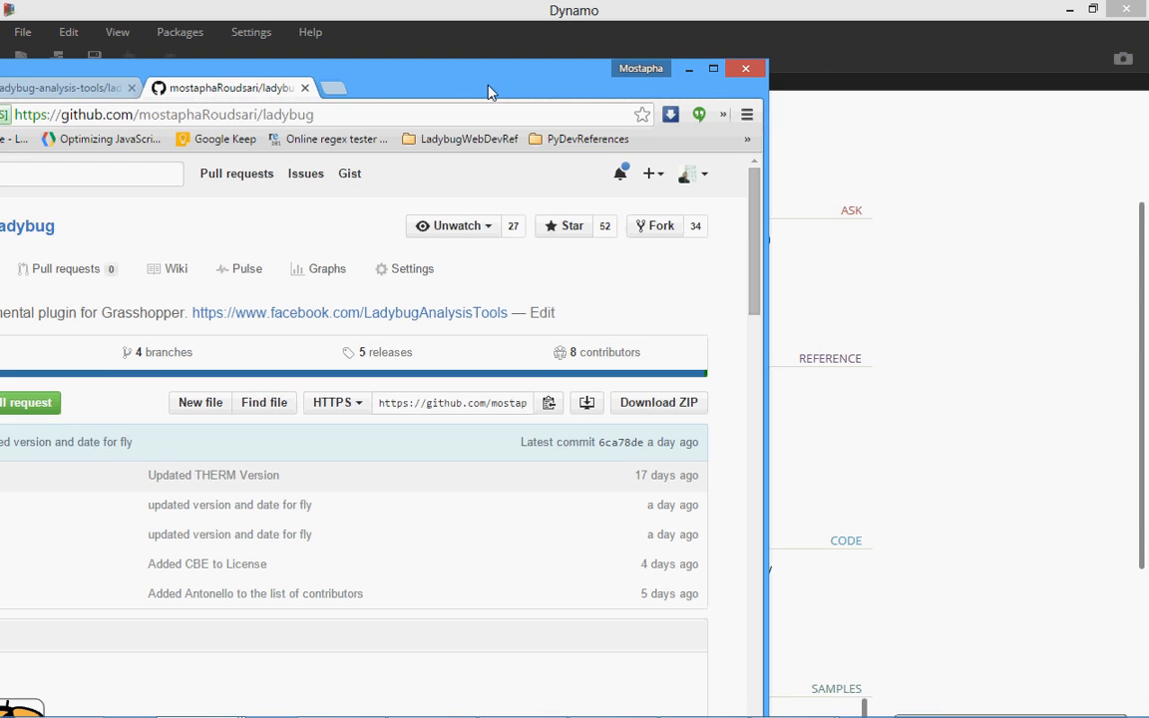
{"action": "left_click", "coordinate": [713, 71]}
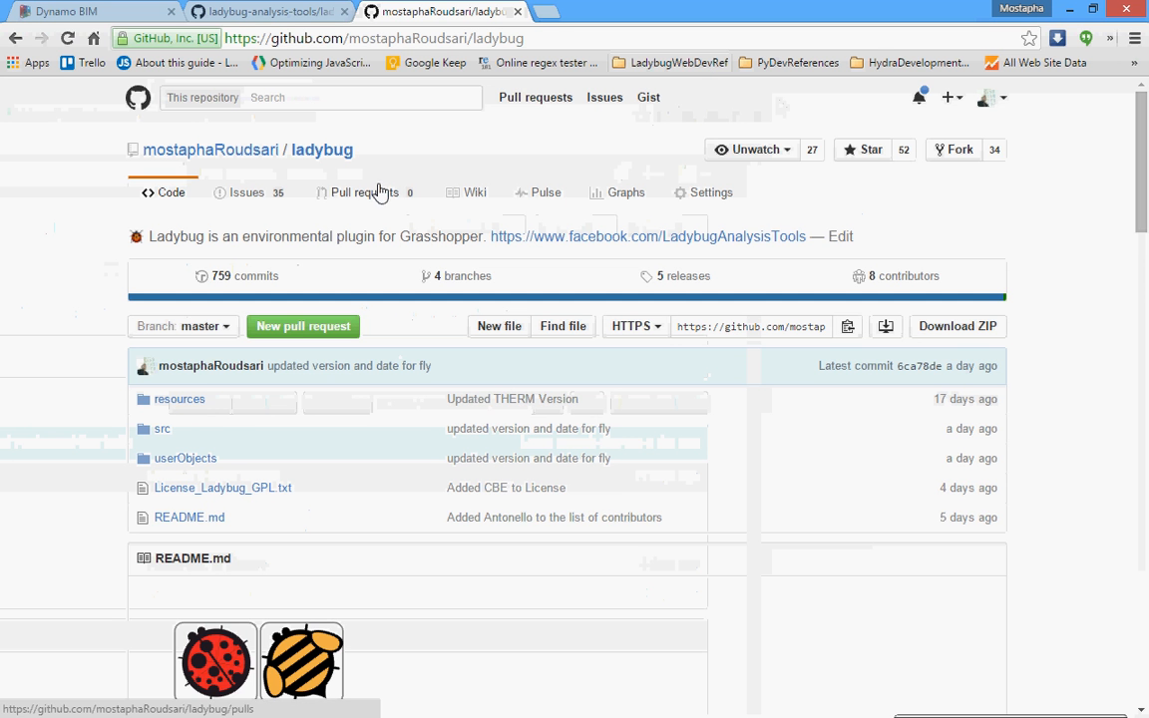
Look through the Ladybug for Grasshopper repository page, including its README description, licence, contributors and workflow diagram.
{"action": "scroll", "coordinate": [440, 159], "scroll_direction": "down", "scroll_amount": 4}
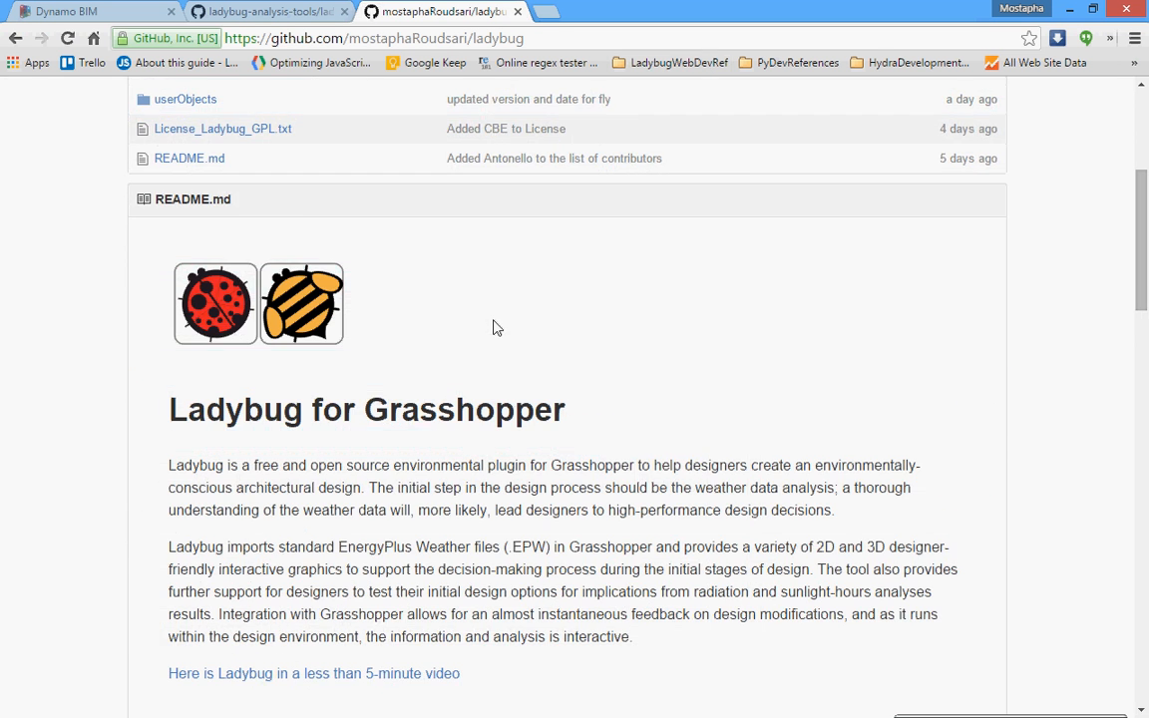
{"action": "scroll", "coordinate": [744, 344], "scroll_direction": "down", "scroll_amount": 2}
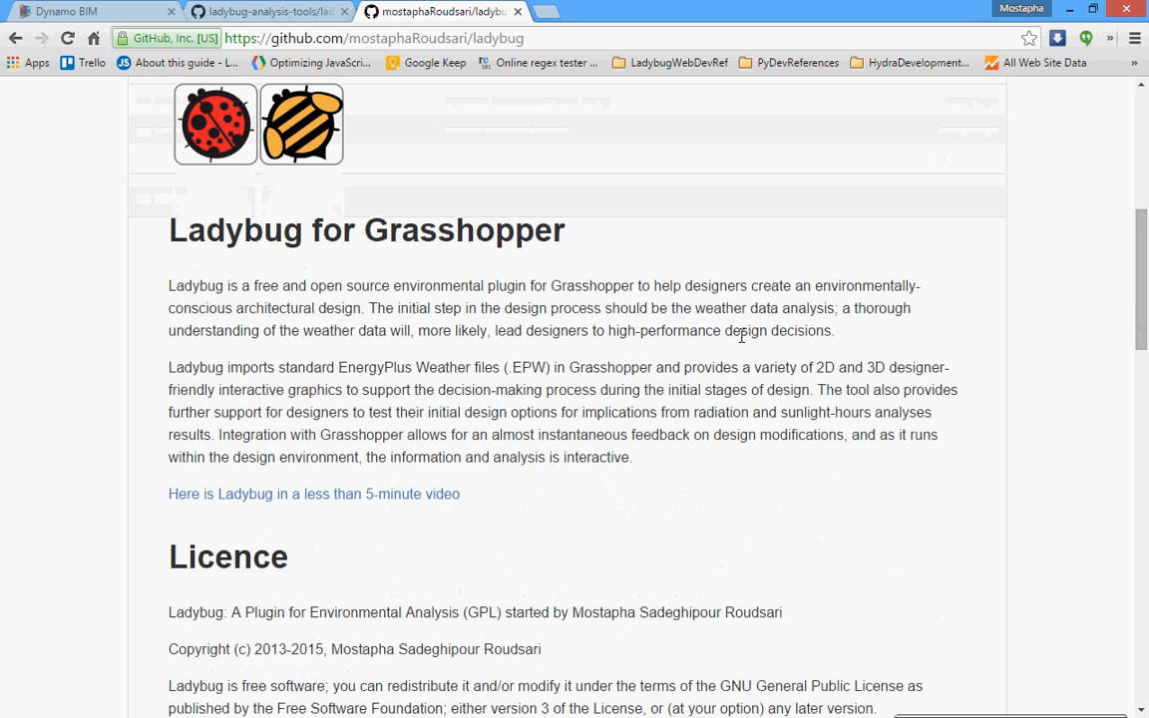
{"action": "scroll", "coordinate": [674, 371], "scroll_direction": "up", "scroll_amount": 6}
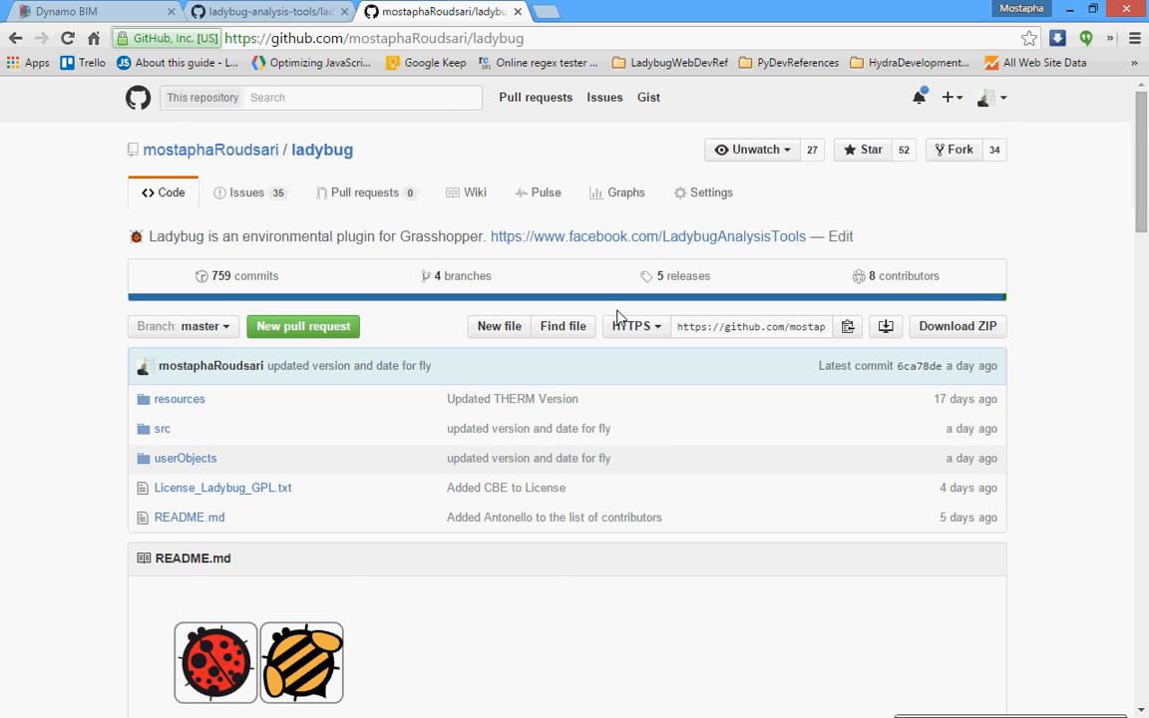
{"action": "scroll", "coordinate": [608, 321], "scroll_direction": "down", "scroll_amount": 2}
{"action": "scroll", "coordinate": [597, 324], "scroll_direction": "up", "scroll_amount": 2}
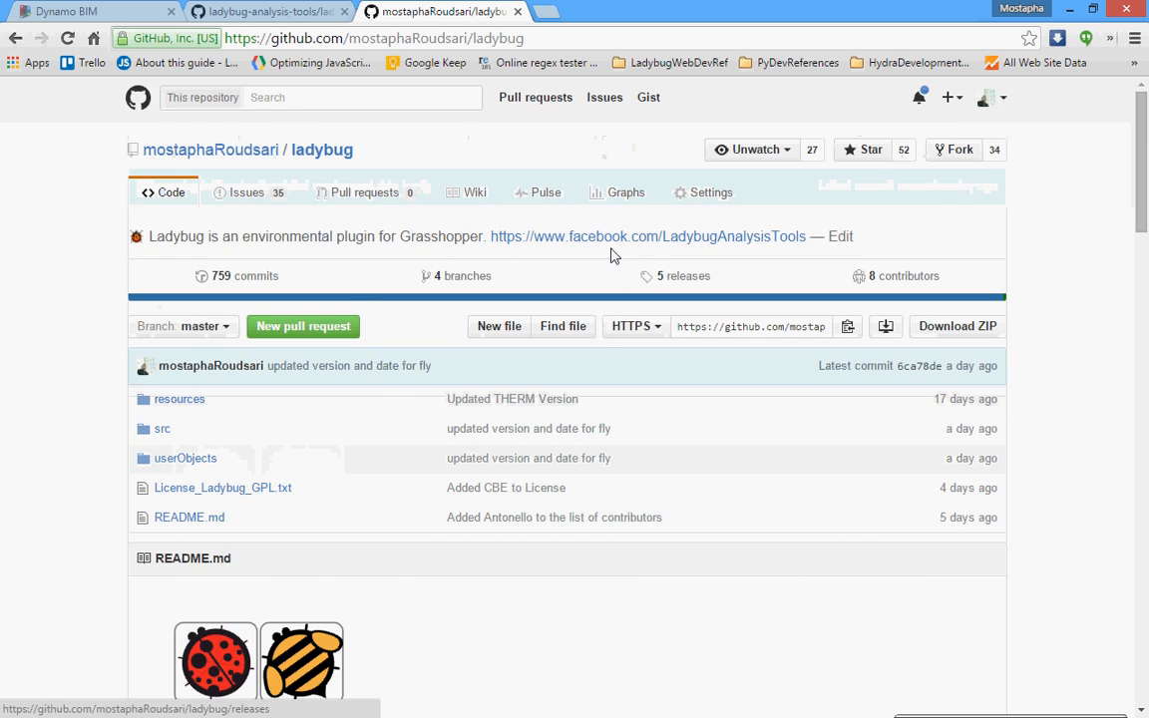
{"action": "scroll", "coordinate": [584, 349], "scroll_direction": "down", "scroll_amount": 10}
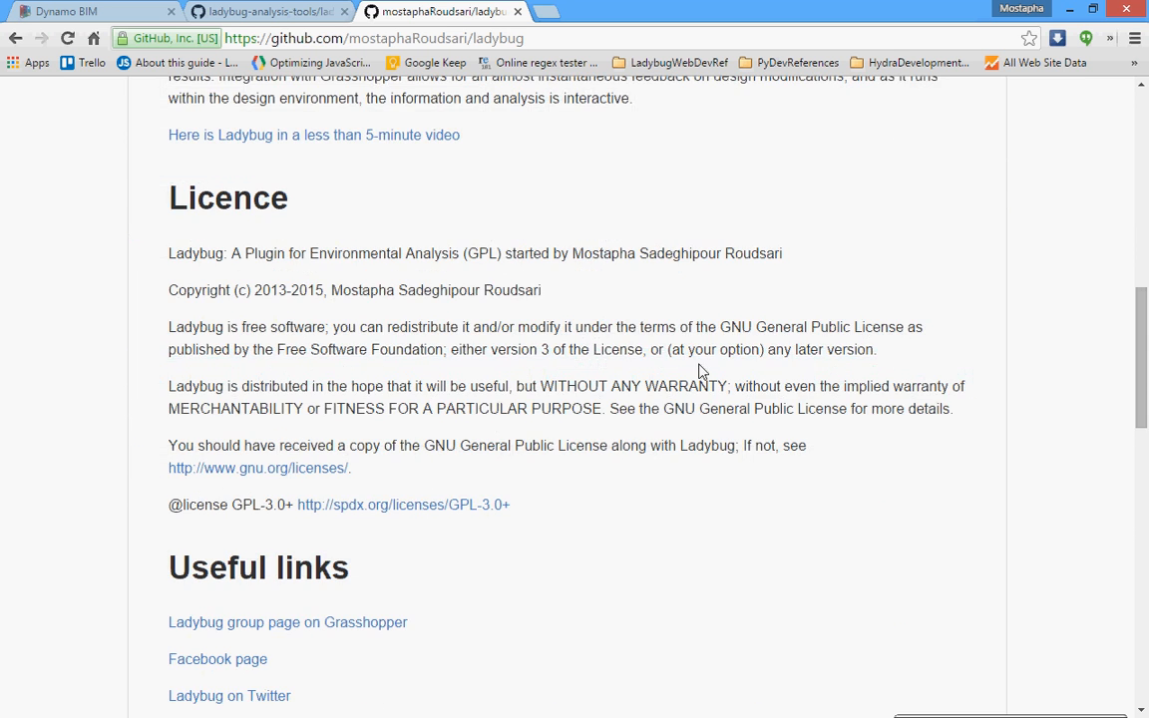
{"action": "scroll", "coordinate": [701, 371], "scroll_direction": "down", "scroll_amount": 8}
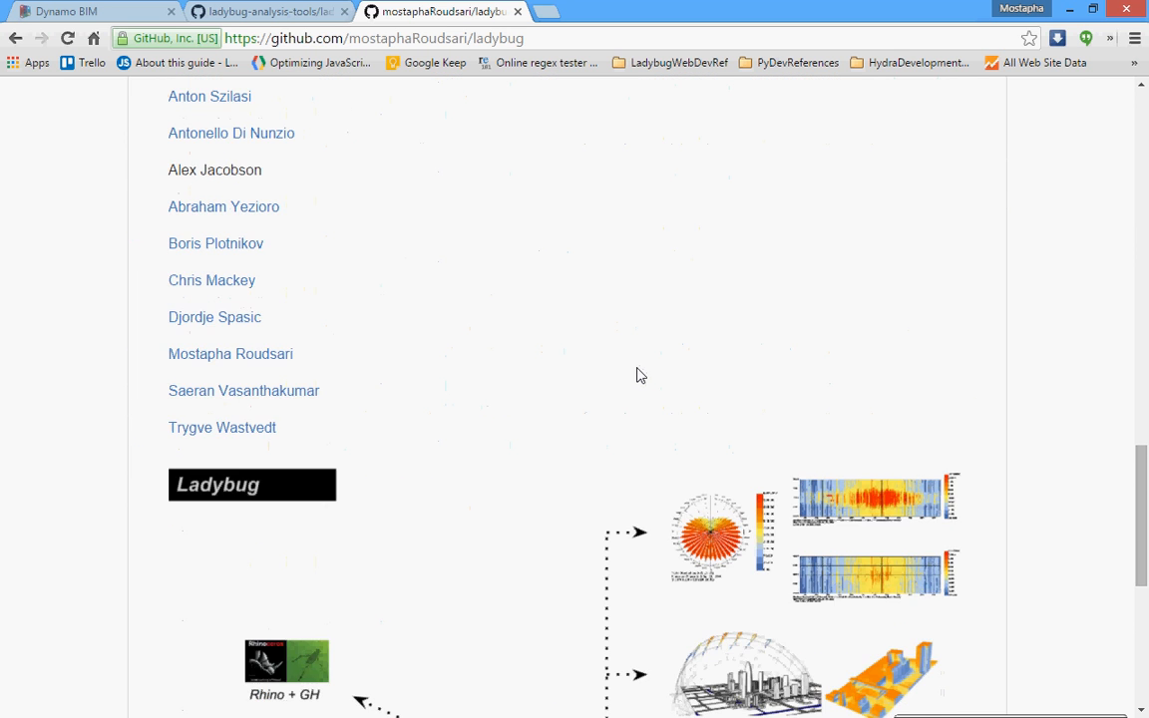
{"action": "scroll", "coordinate": [641, 375], "scroll_direction": "down", "scroll_amount": 4}
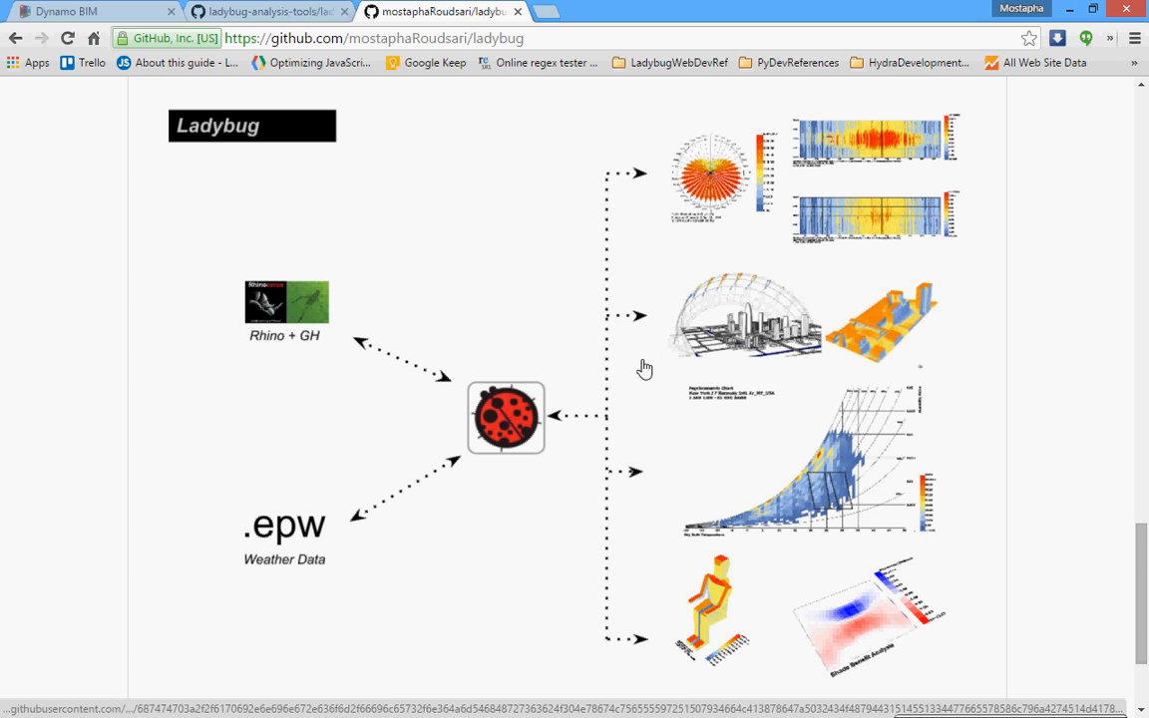
{"action": "scroll", "coordinate": [644, 369], "scroll_direction": "down", "scroll_amount": 2}
{"action": "scroll", "coordinate": [646, 367], "scroll_direction": "up", "scroll_amount": 5}
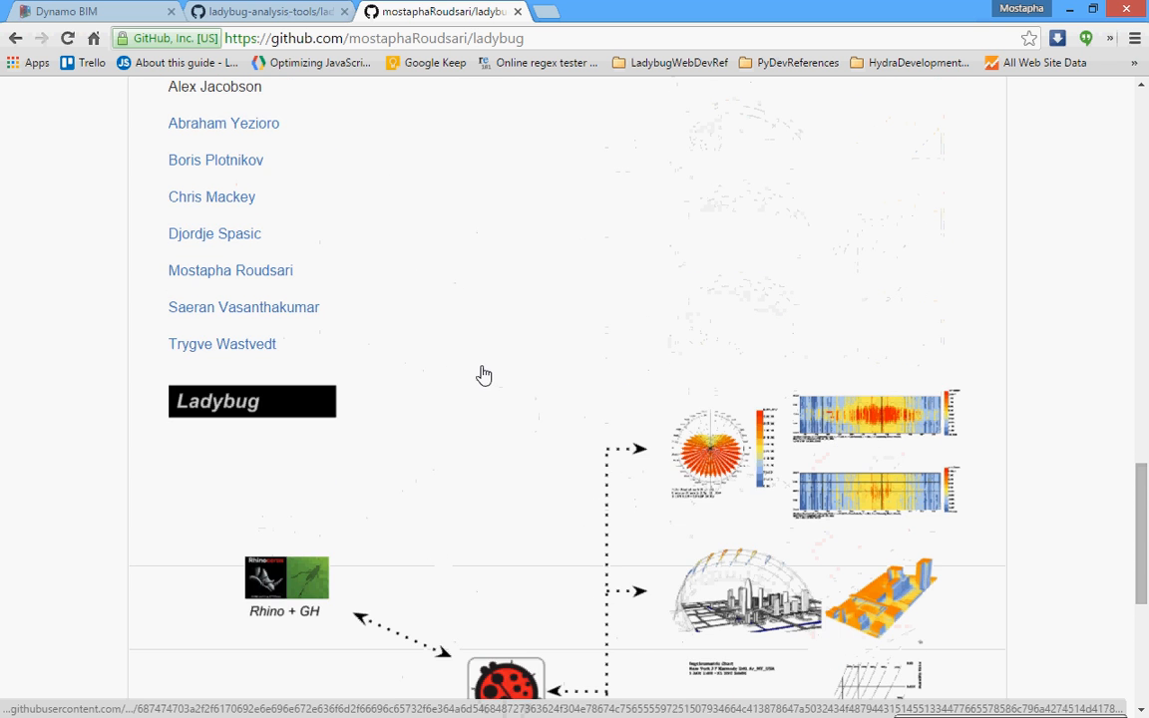
{"action": "scroll", "coordinate": [482, 374], "scroll_direction": "up", "scroll_amount": 1}
{"action": "scroll", "coordinate": [469, 371], "scroll_direction": "up", "scroll_amount": 1}
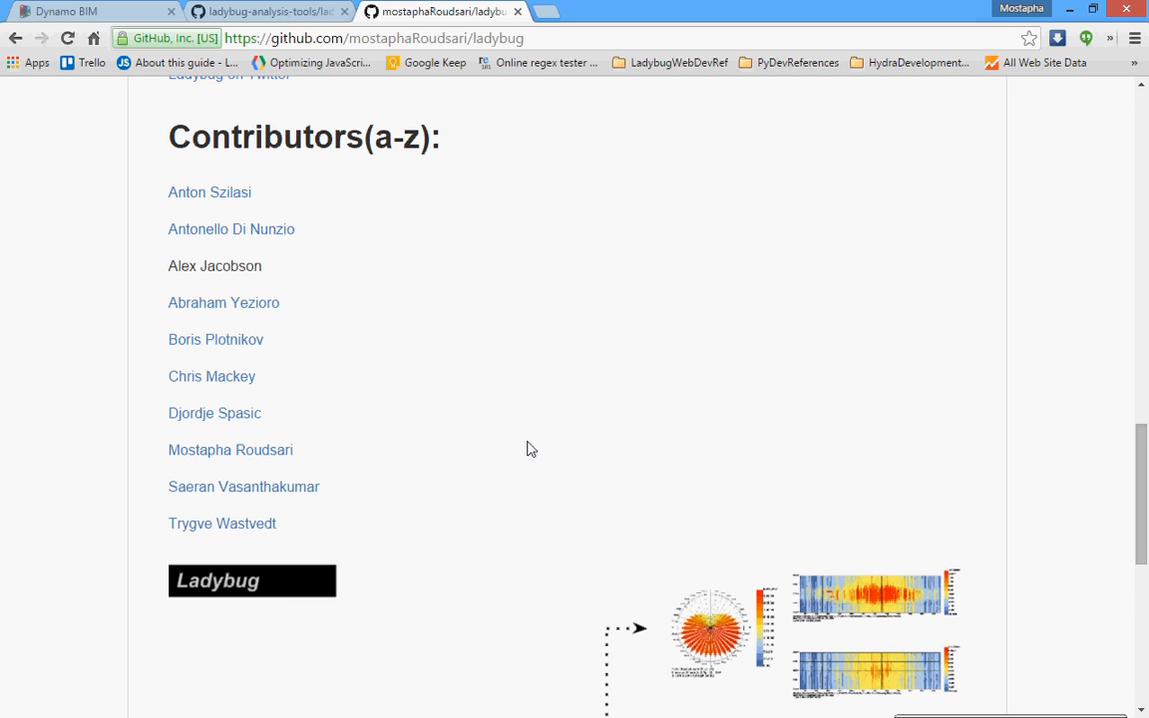
{"action": "scroll", "coordinate": [620, 441], "scroll_direction": "up", "scroll_amount": 10}
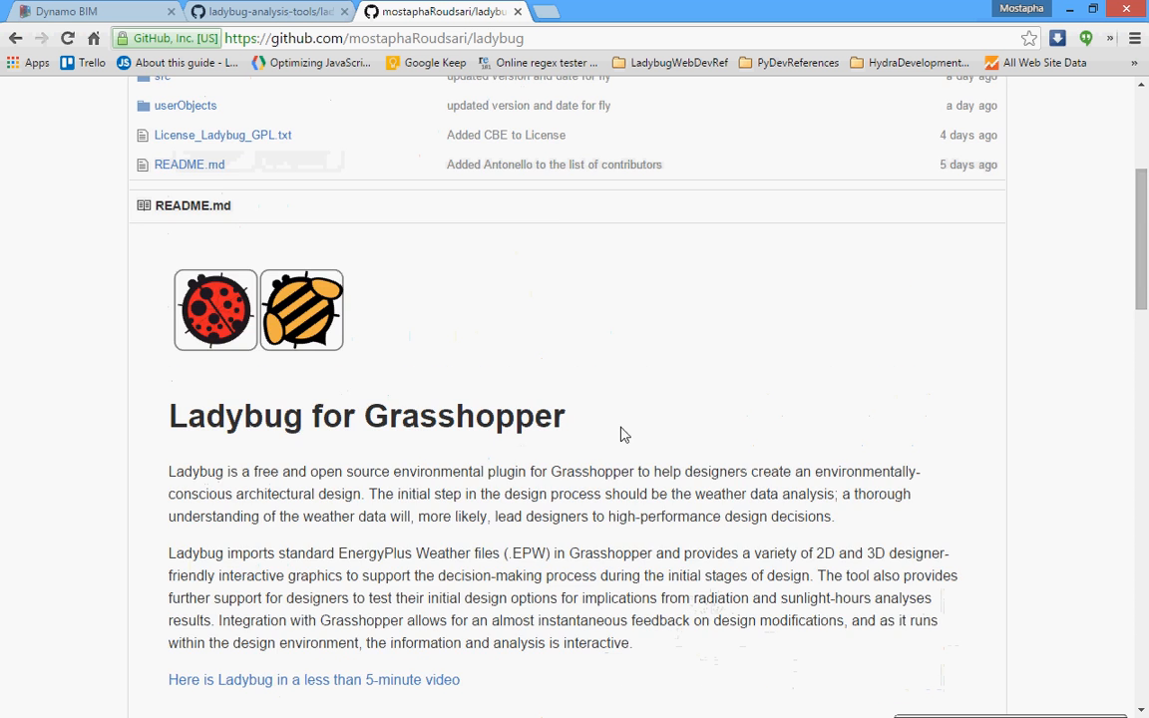
{"action": "scroll", "coordinate": [621, 434], "scroll_direction": "up", "scroll_amount": 4}
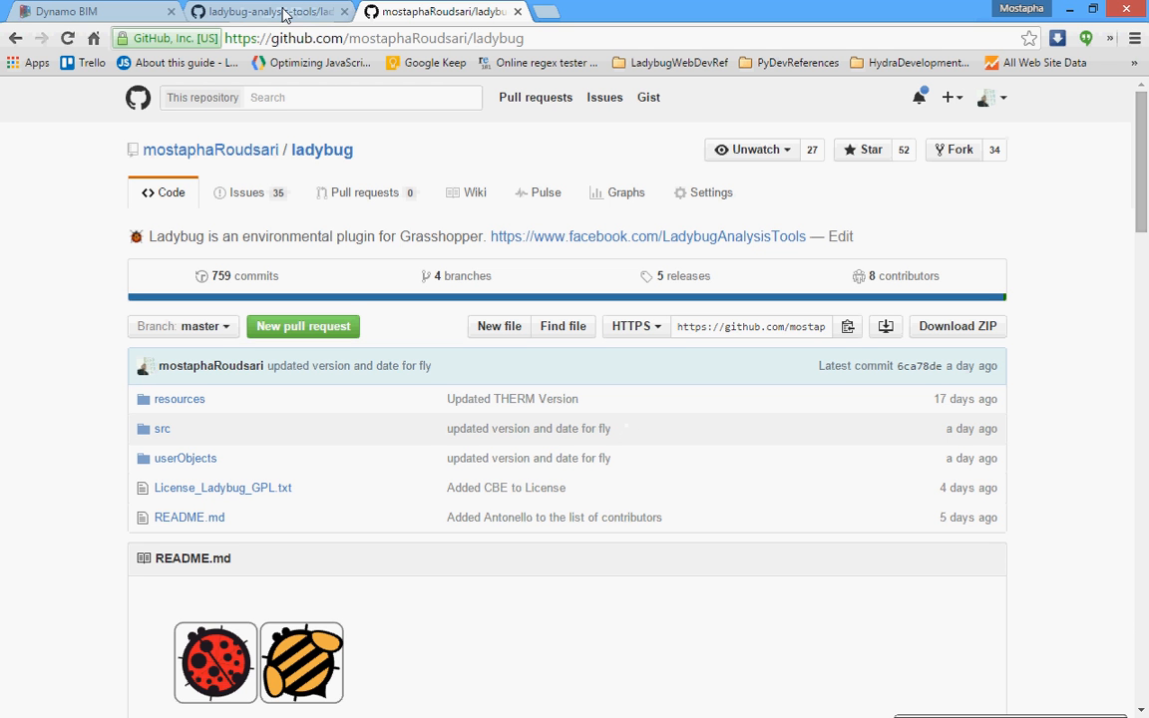
Bring up the Dynamo BIM website and look over its home page.
{"action": "left_click", "coordinate": [30, 12]}
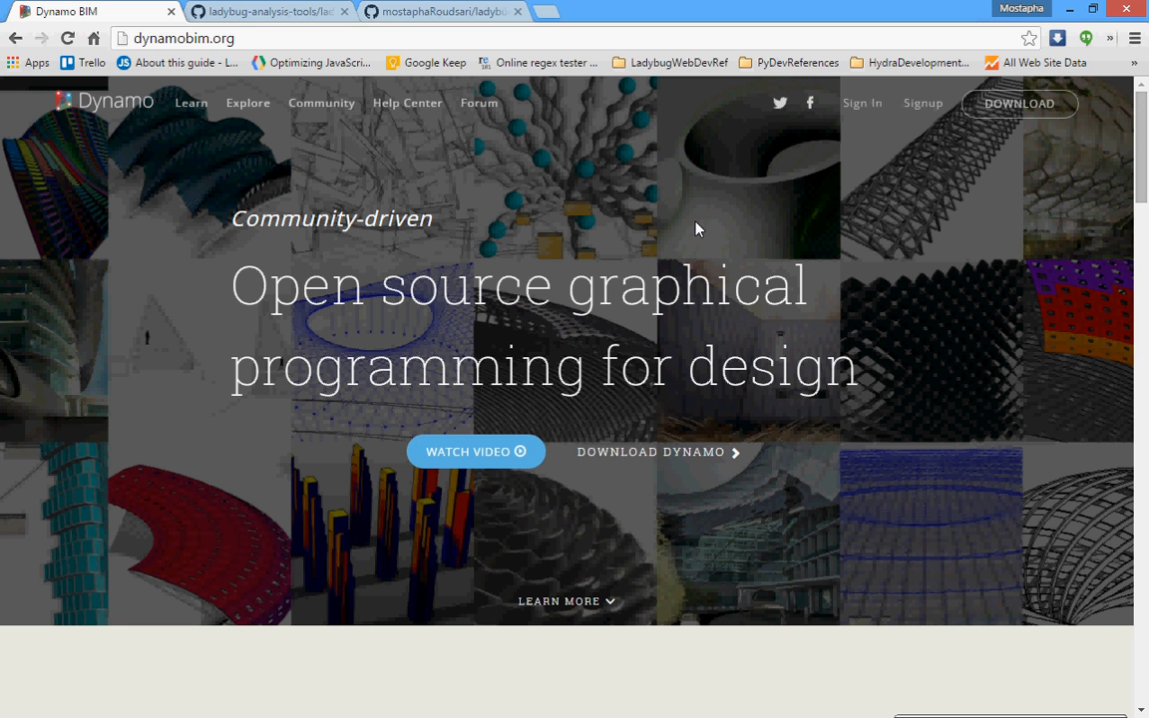
{"action": "scroll", "coordinate": [639, 279], "scroll_direction": "down", "scroll_amount": 2}
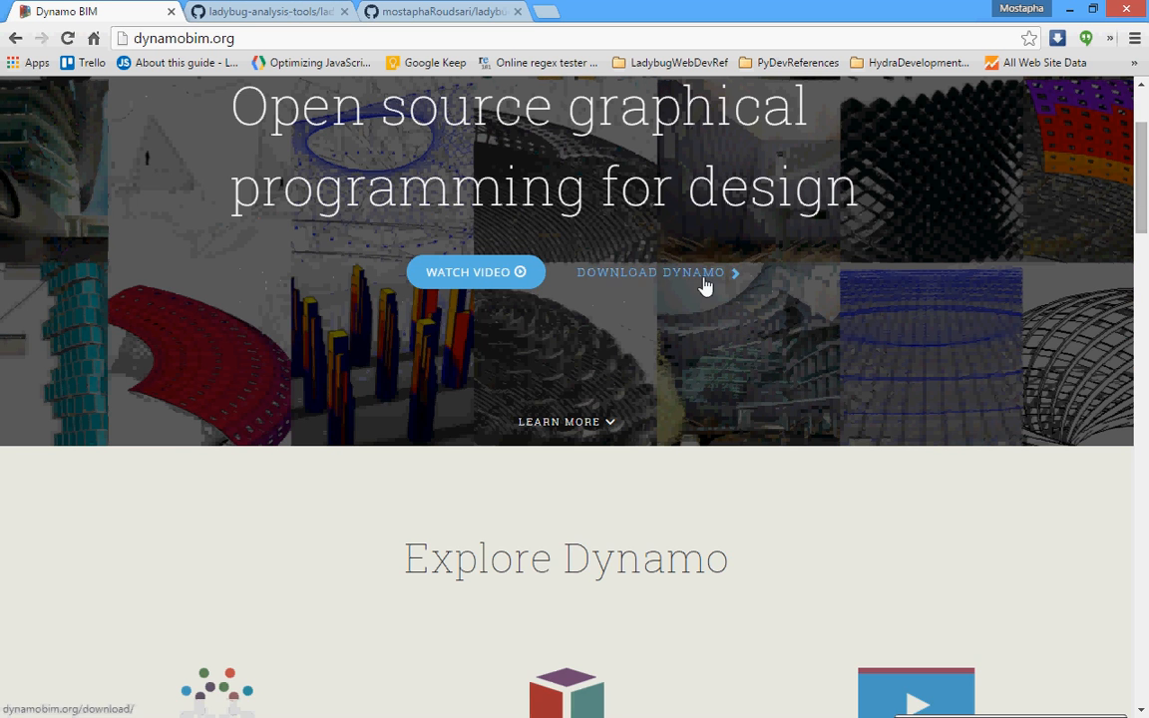
{"action": "scroll", "coordinate": [705, 286], "scroll_direction": "up", "scroll_amount": 2}
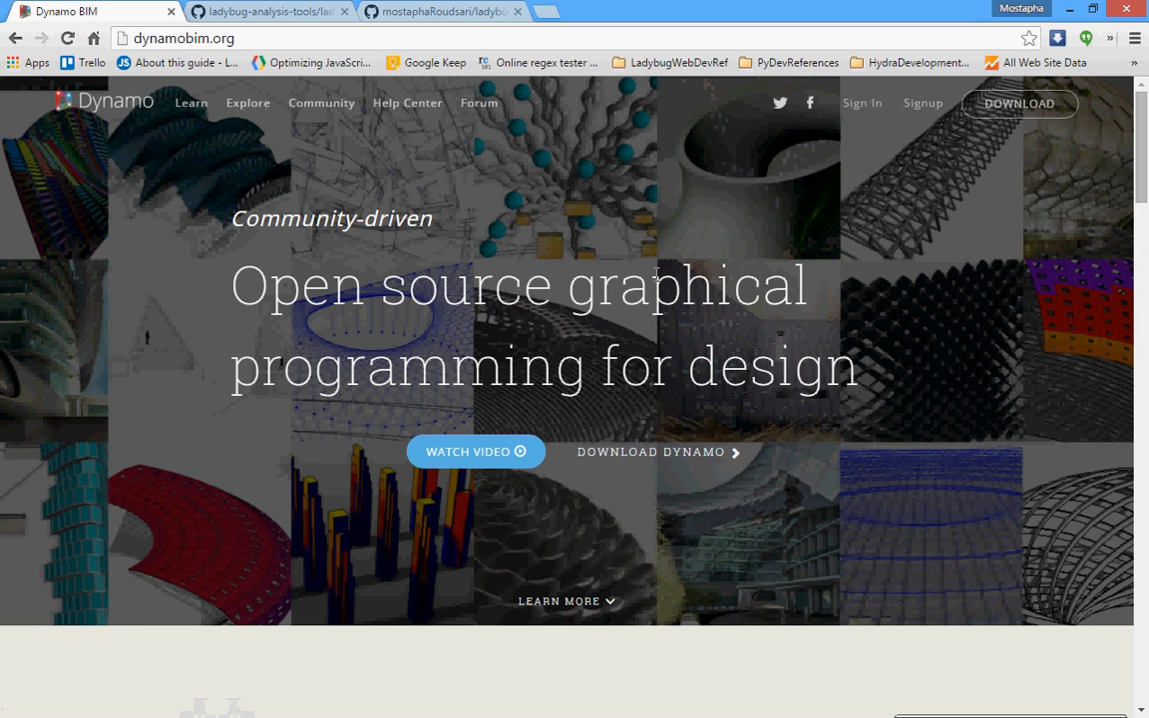
{"action": "scroll", "coordinate": [687, 248], "scroll_direction": "down", "scroll_amount": 4}
{"action": "scroll", "coordinate": [718, 274], "scroll_direction": "up", "scroll_amount": 4}
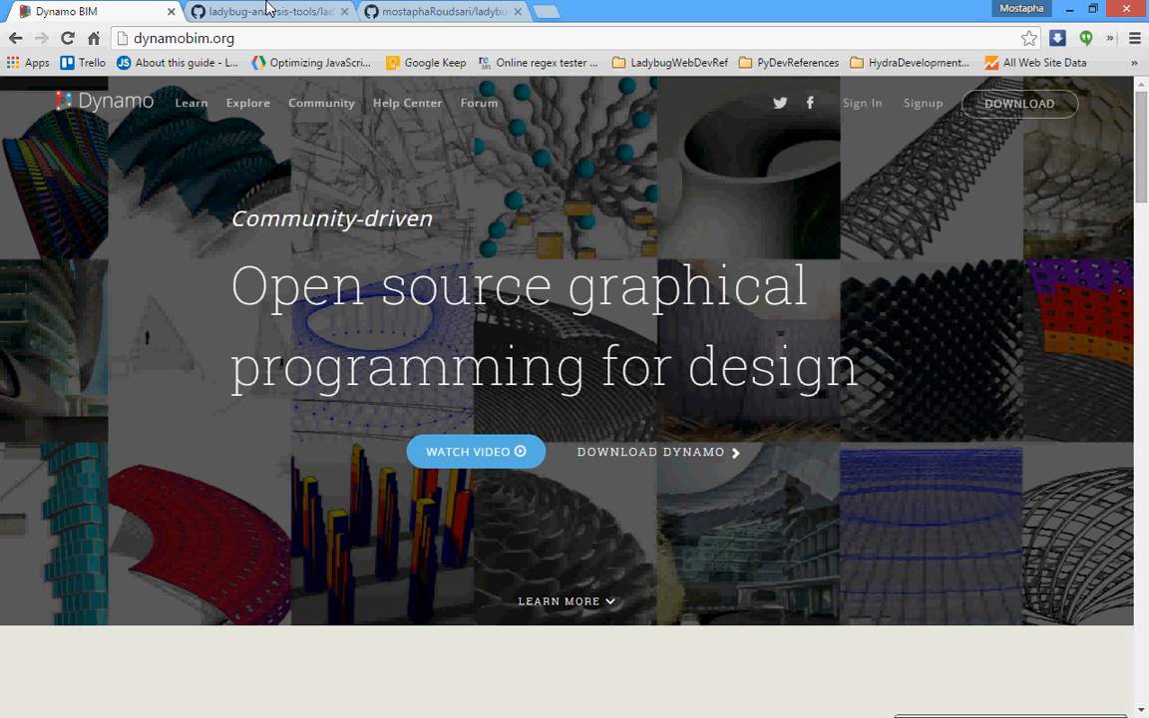
Review the ladybug-dynamo repository's README and sample graph images, and select the repository's web address.
{"action": "left_click", "coordinate": [267, 10]}
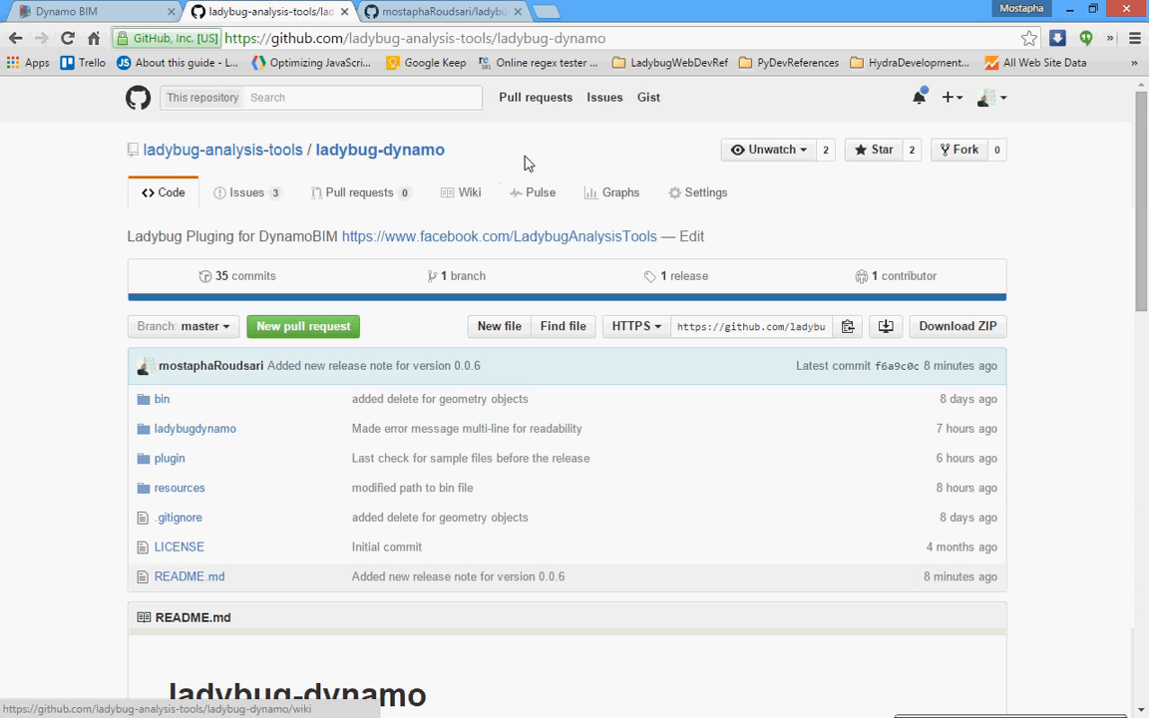
{"action": "scroll", "coordinate": [533, 167], "scroll_direction": "down", "scroll_amount": 2}
{"action": "scroll", "coordinate": [533, 167], "scroll_direction": "down", "scroll_amount": 3}
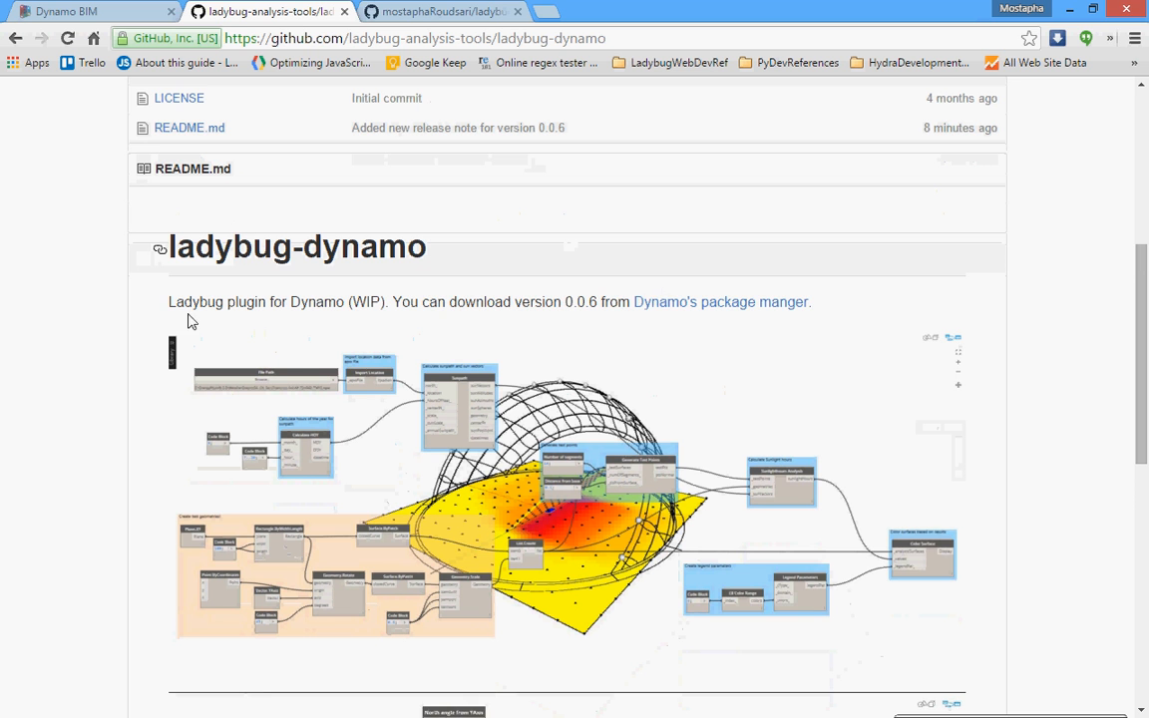
{"action": "scroll", "coordinate": [890, 387], "scroll_direction": "down", "scroll_amount": 1}
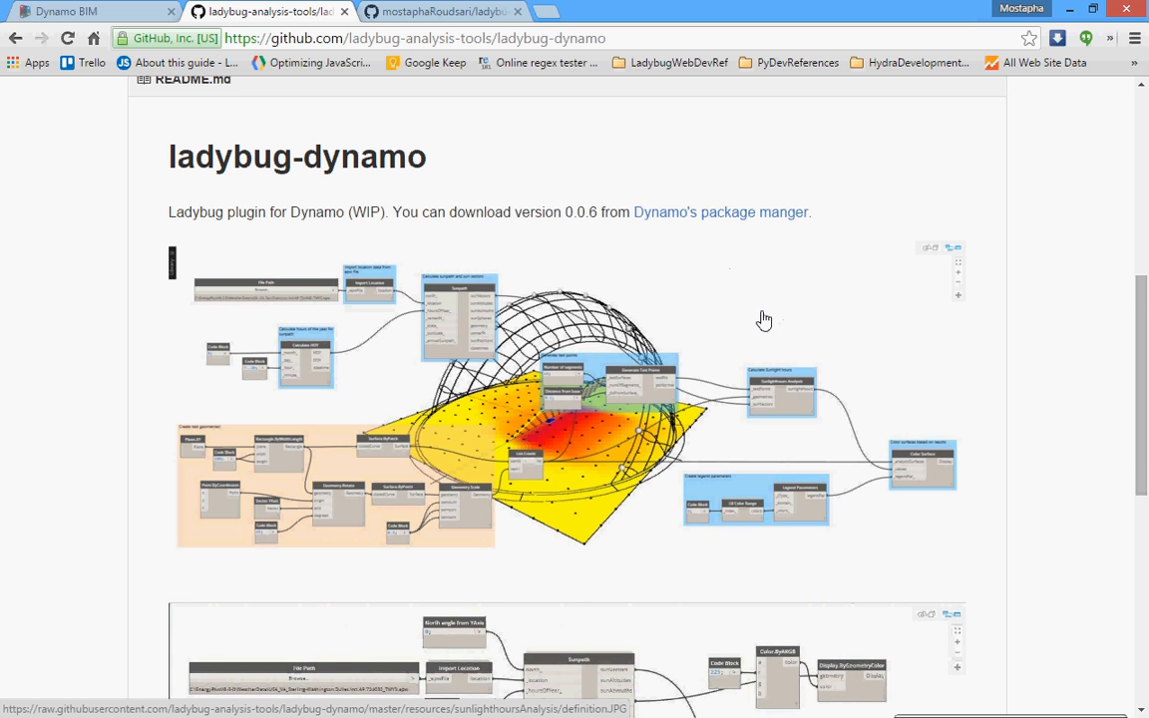
{"action": "scroll", "coordinate": [728, 379], "scroll_direction": "down", "scroll_amount": 5}
{"action": "scroll", "coordinate": [729, 383], "scroll_direction": "up", "scroll_amount": 11}
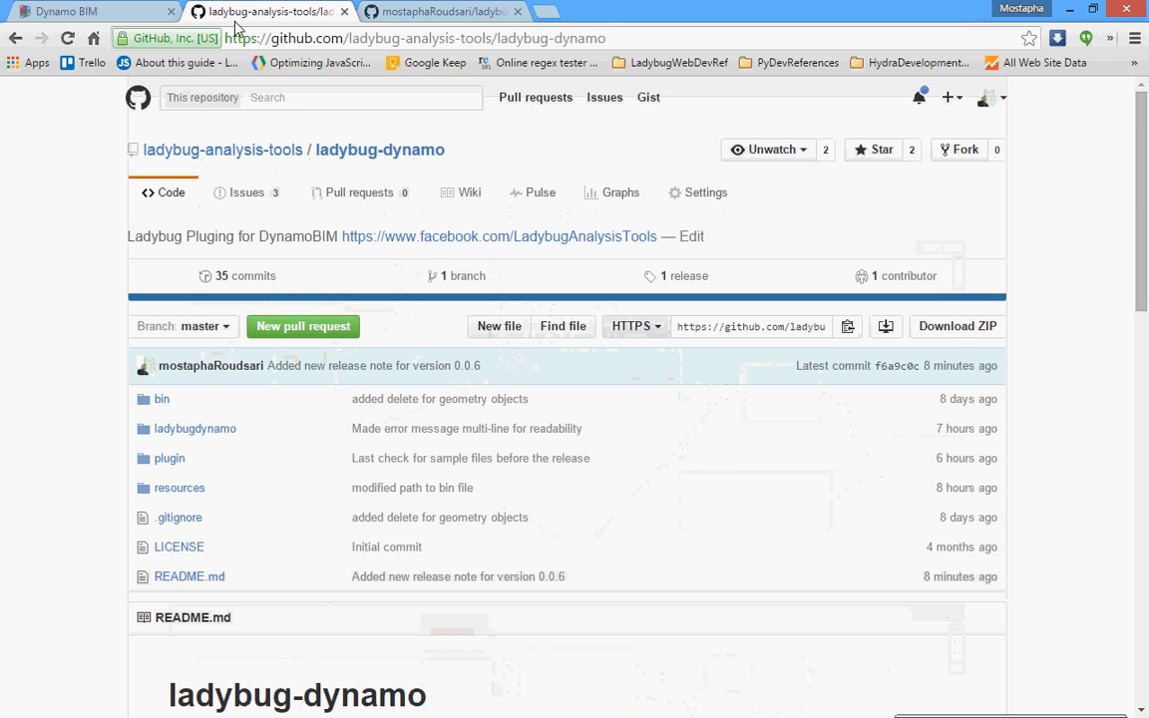
{"action": "left_click", "coordinate": [581, 38]}
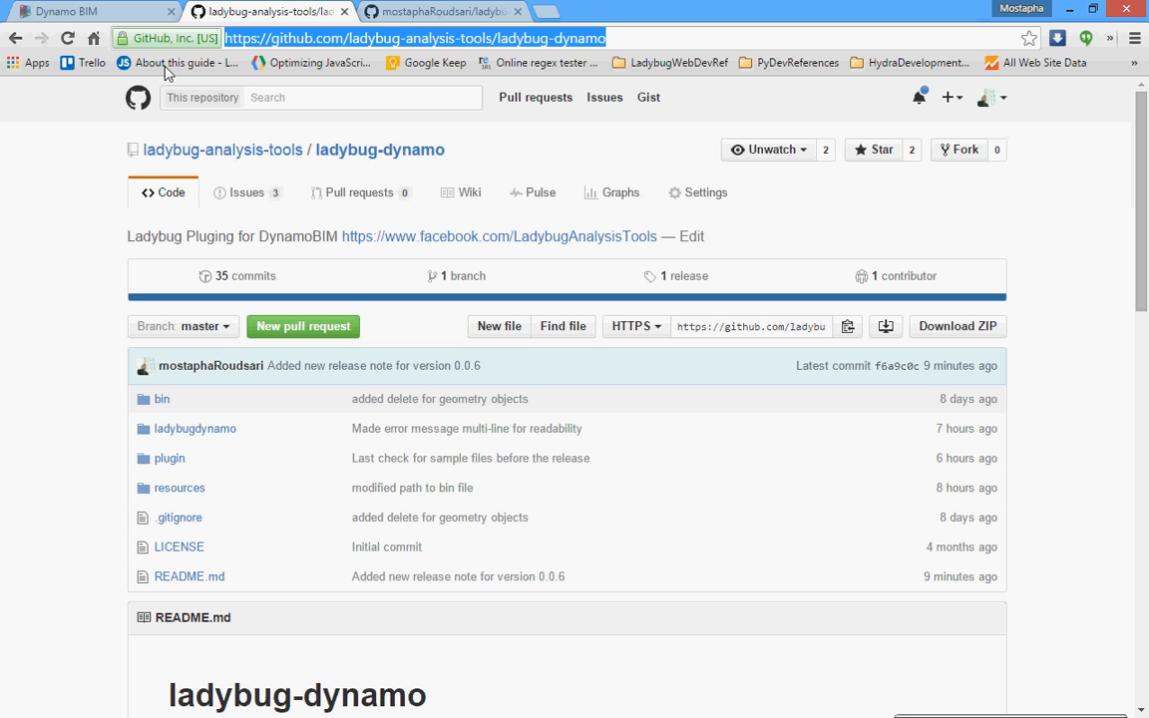
Return to the dynamobim.org site and open its download page.
{"action": "left_click", "coordinate": [91, 12]}
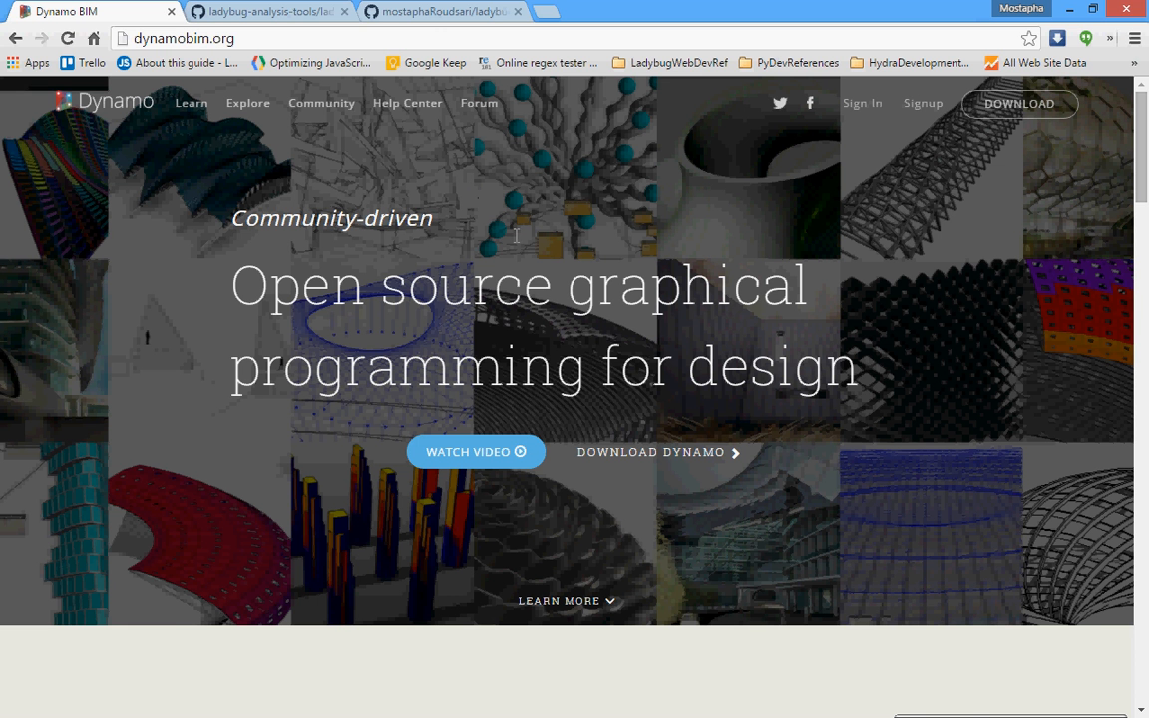
{"action": "scroll", "coordinate": [515, 235], "scroll_direction": "down", "scroll_amount": 3}
{"action": "scroll", "coordinate": [568, 263], "scroll_direction": "up", "scroll_amount": 3}
{"action": "left_click", "coordinate": [120, 31]}
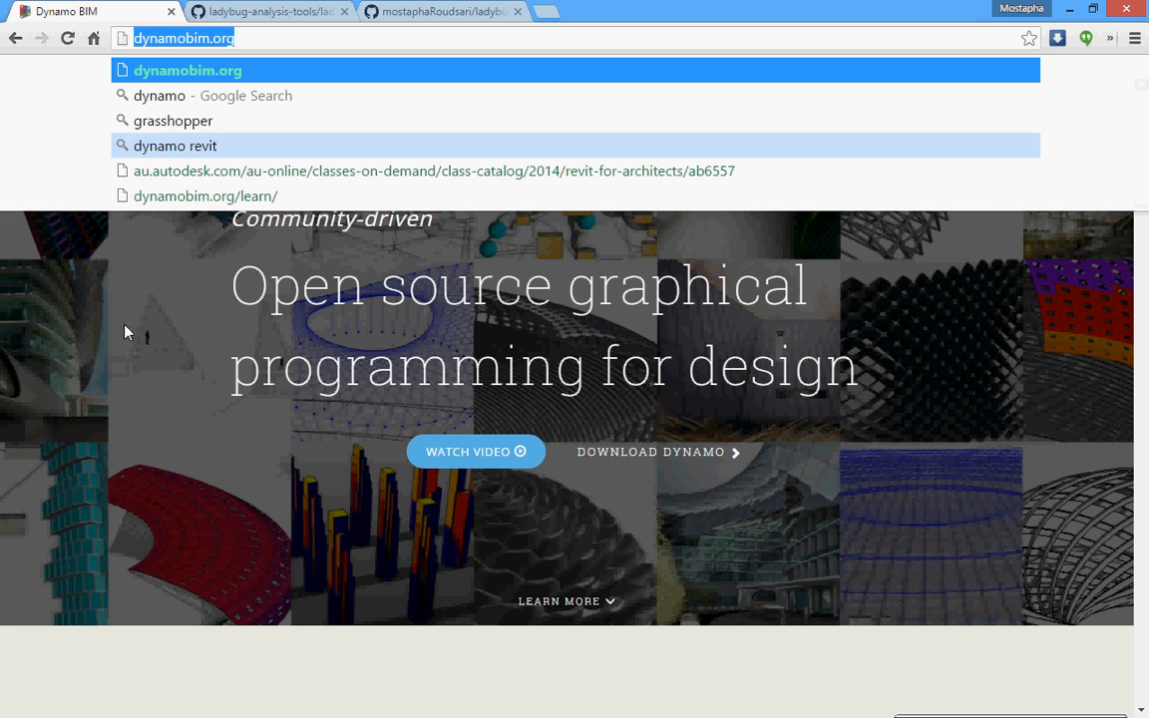
{"action": "left_click", "coordinate": [1054, 400]}
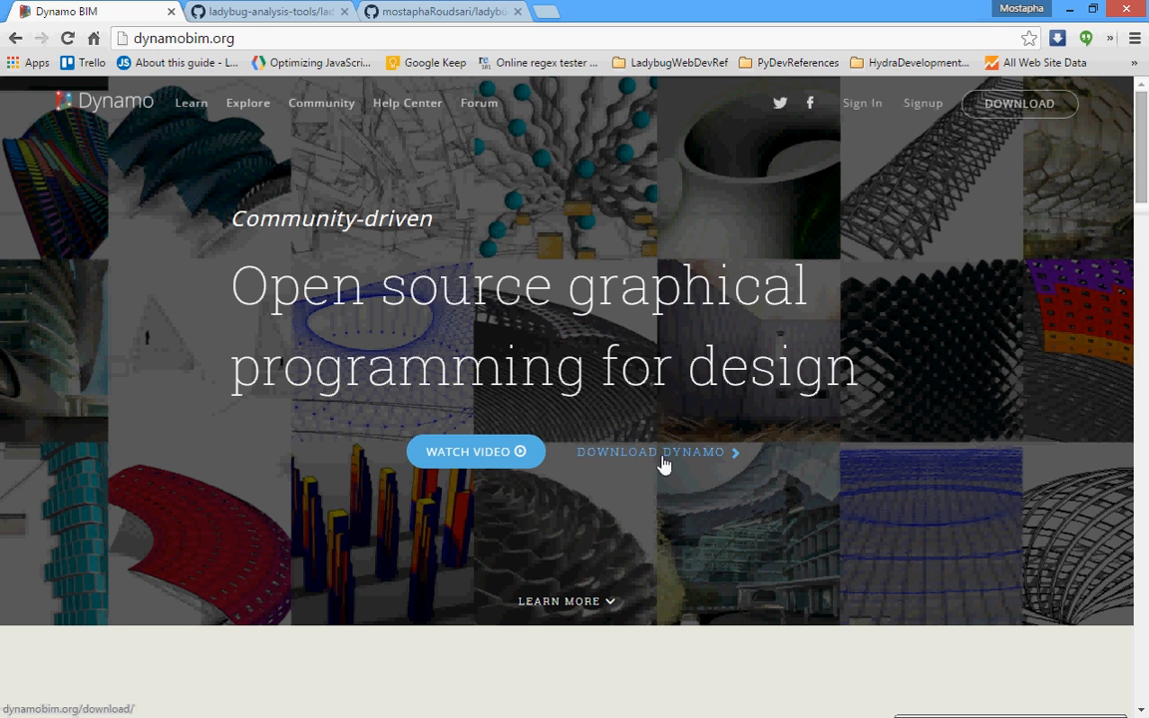
{"action": "left_click", "coordinate": [1005, 118]}
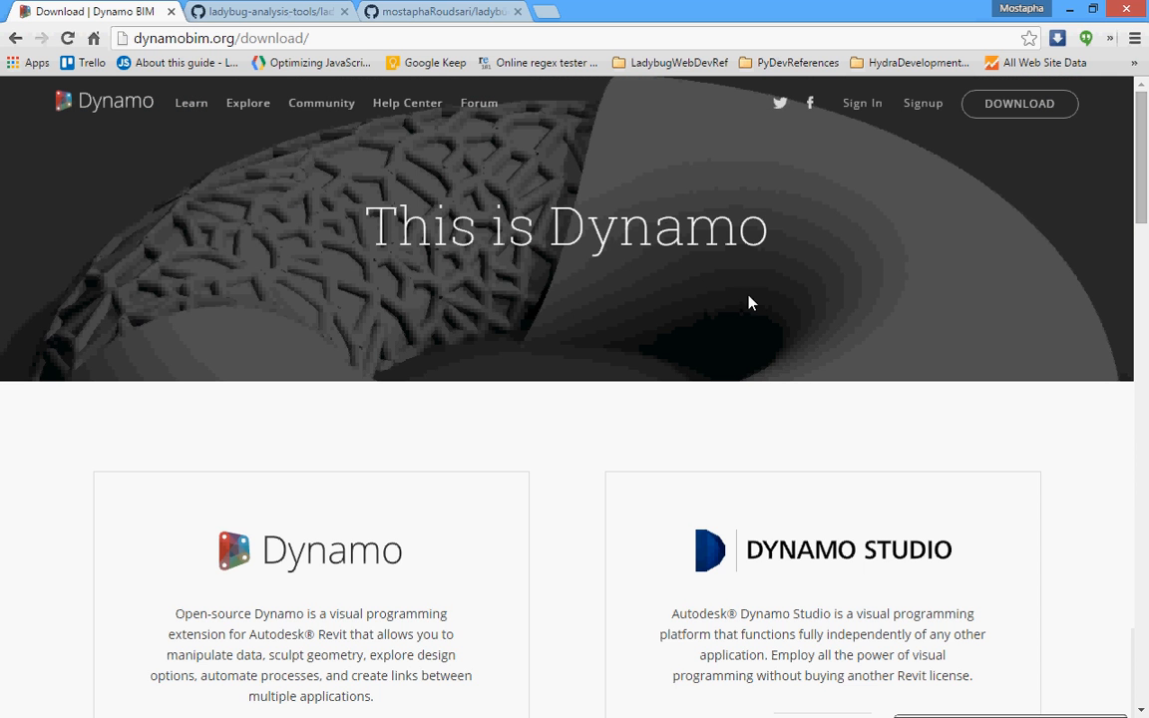
Compare the Dynamo and Dynamo Studio download options and examine the pre-release installers.
{"action": "scroll", "coordinate": [626, 214], "scroll_direction": "down", "scroll_amount": 3}
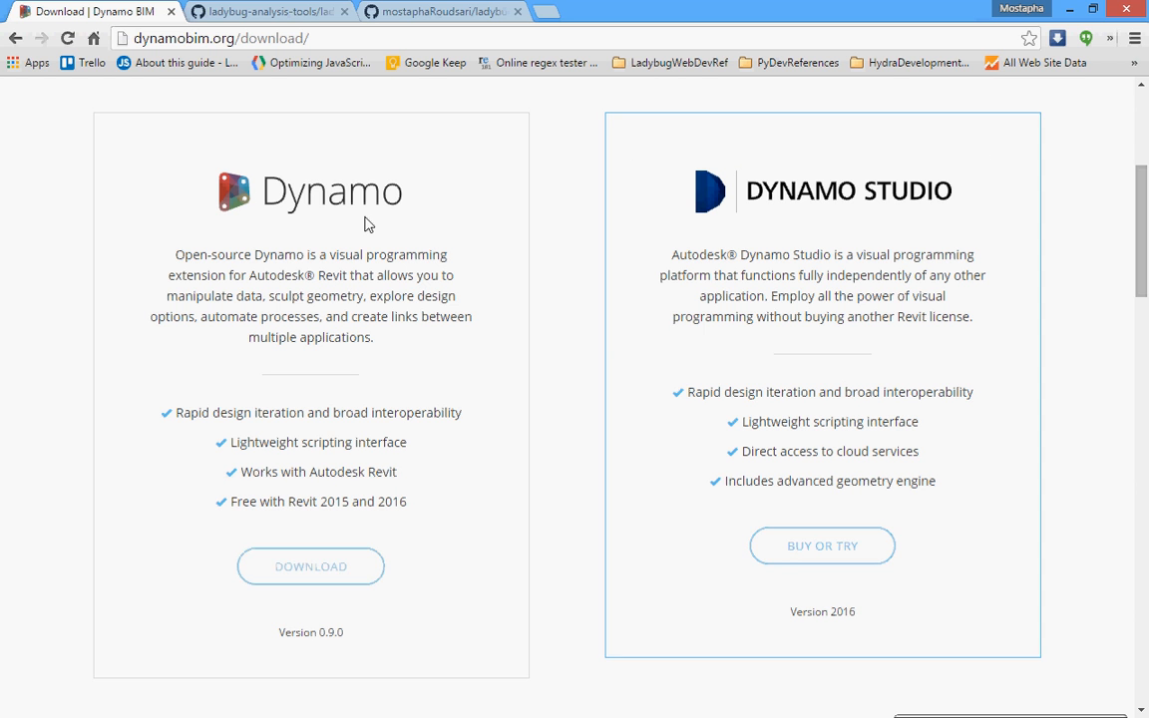
{"action": "scroll", "coordinate": [339, 577], "scroll_direction": "down", "scroll_amount": 1}
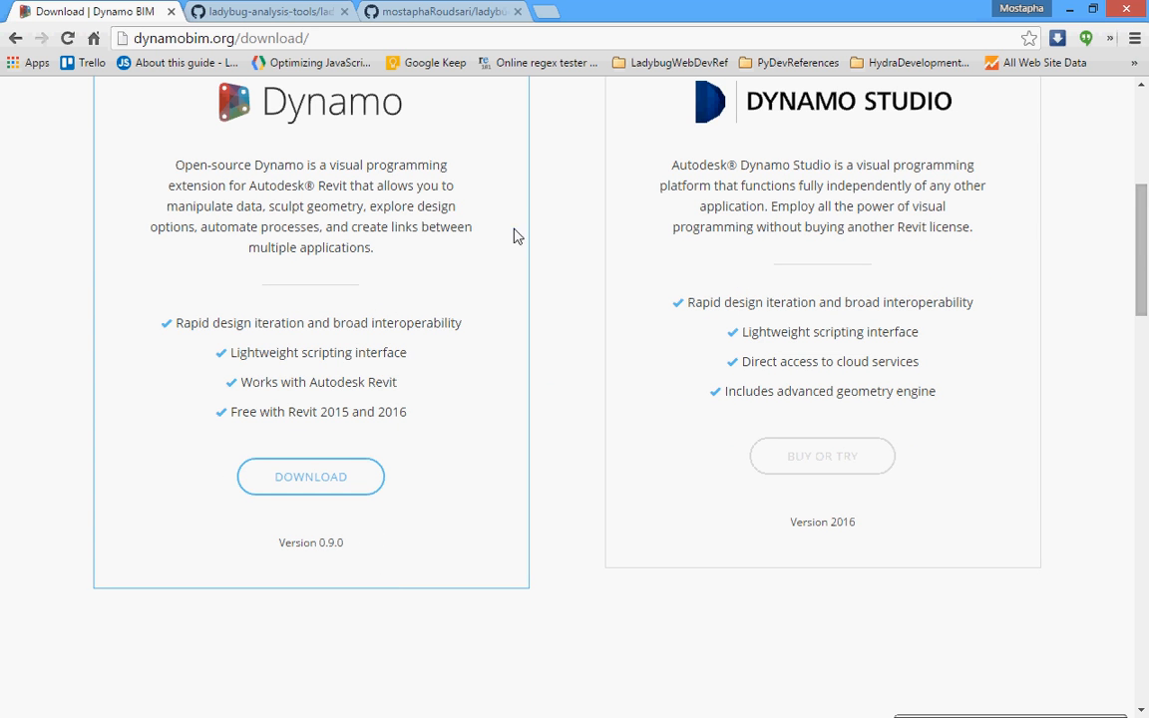
{"action": "scroll", "coordinate": [592, 244], "scroll_direction": "down", "scroll_amount": 4}
{"action": "scroll", "coordinate": [594, 240], "scroll_direction": "down", "scroll_amount": 3}
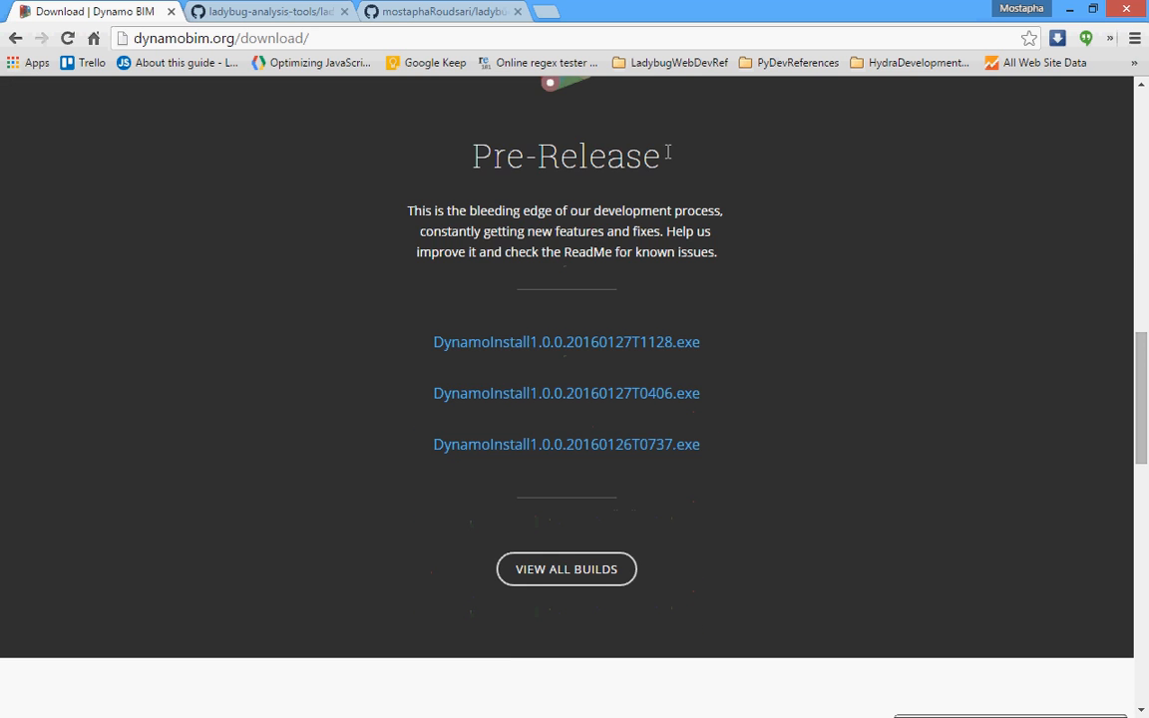
{"action": "scroll", "coordinate": [678, 200], "scroll_direction": "down", "scroll_amount": 1}
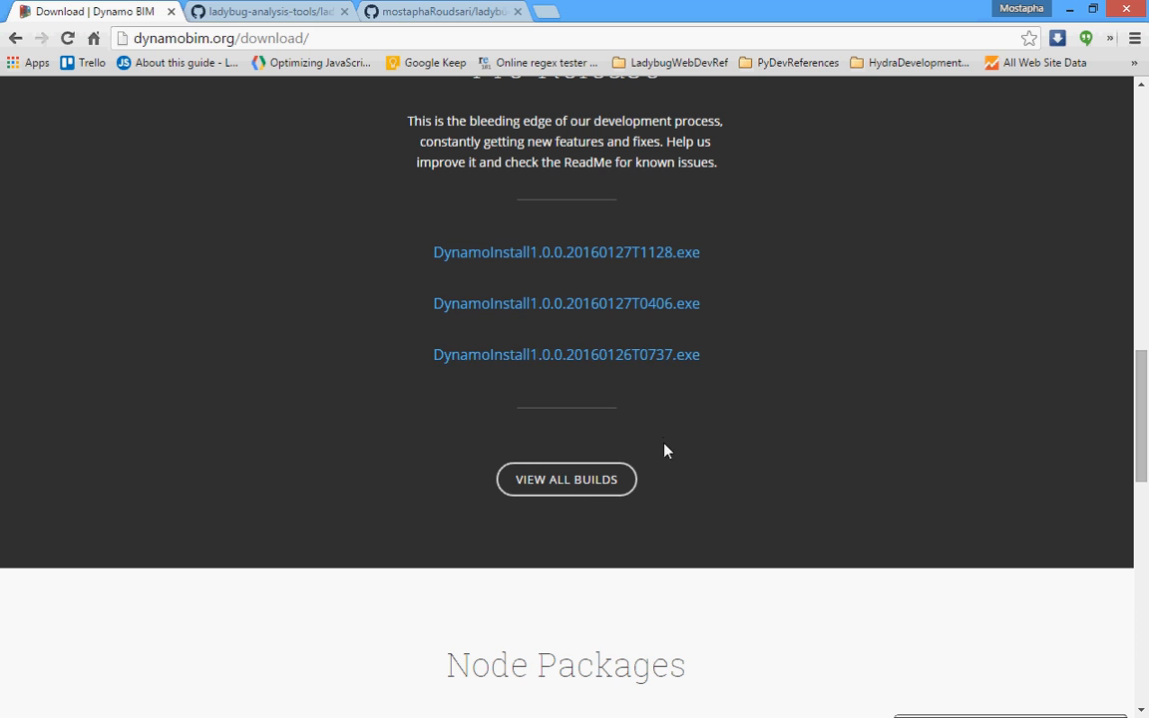
Open the list of all Dynamo builds and look over the daily builds.
{"action": "left_click", "coordinate": [566, 482]}
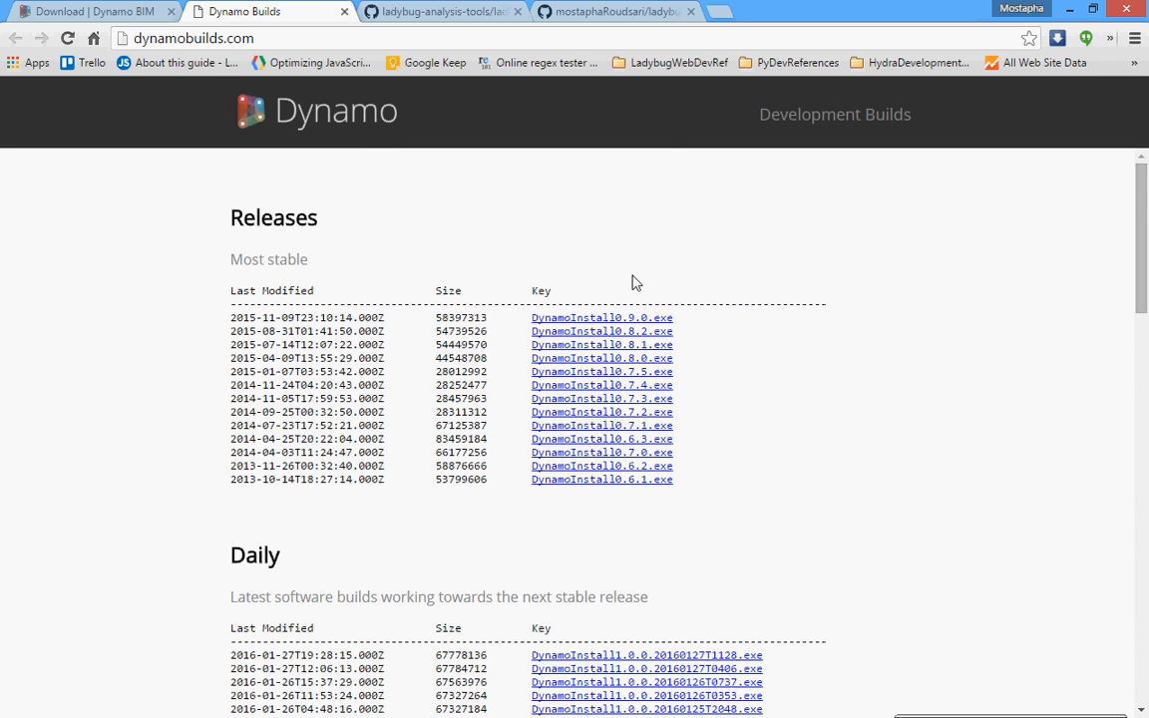
{"action": "scroll", "coordinate": [636, 284], "scroll_direction": "down", "scroll_amount": 3}
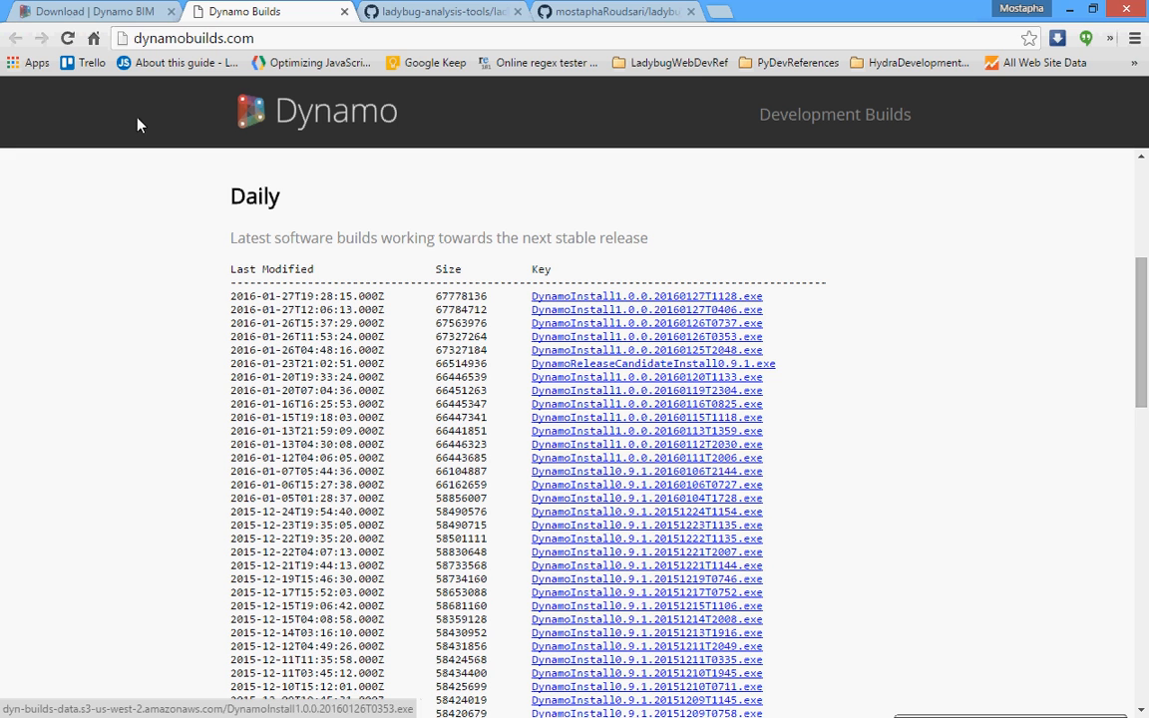
Switch back to the Dynamo application and look over its start page.
{"action": "left_click", "coordinate": [1065, 12]}
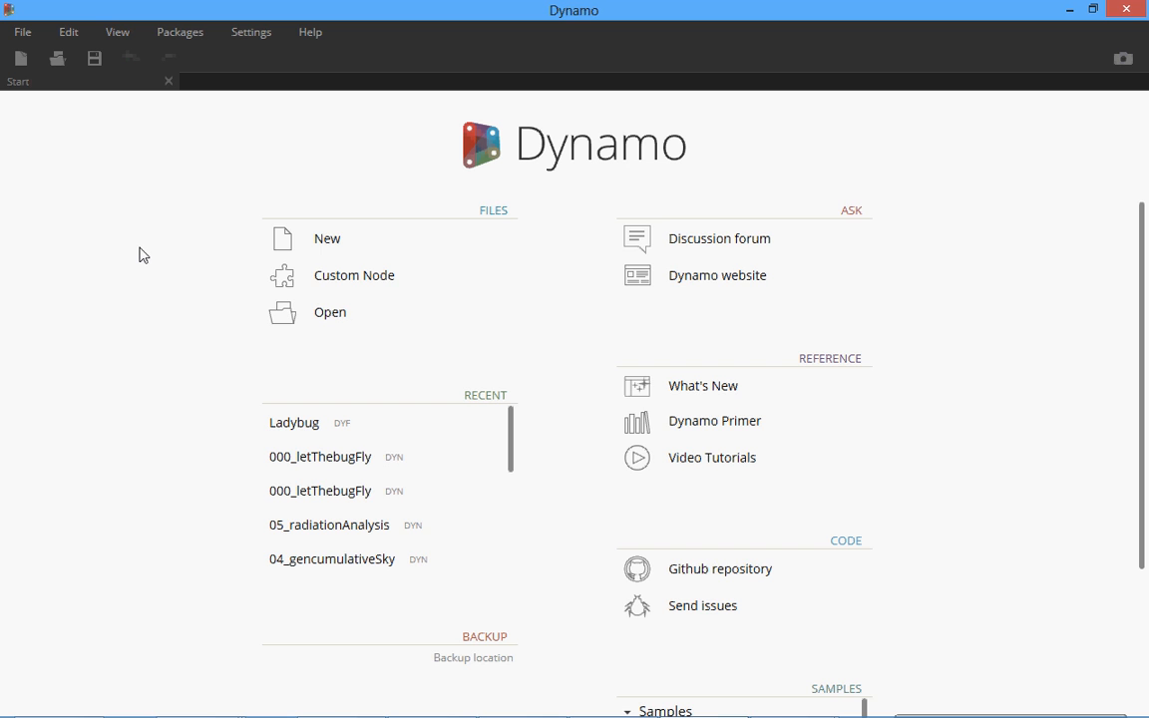
{"action": "scroll", "coordinate": [148, 225], "scroll_direction": "down", "scroll_amount": 3}
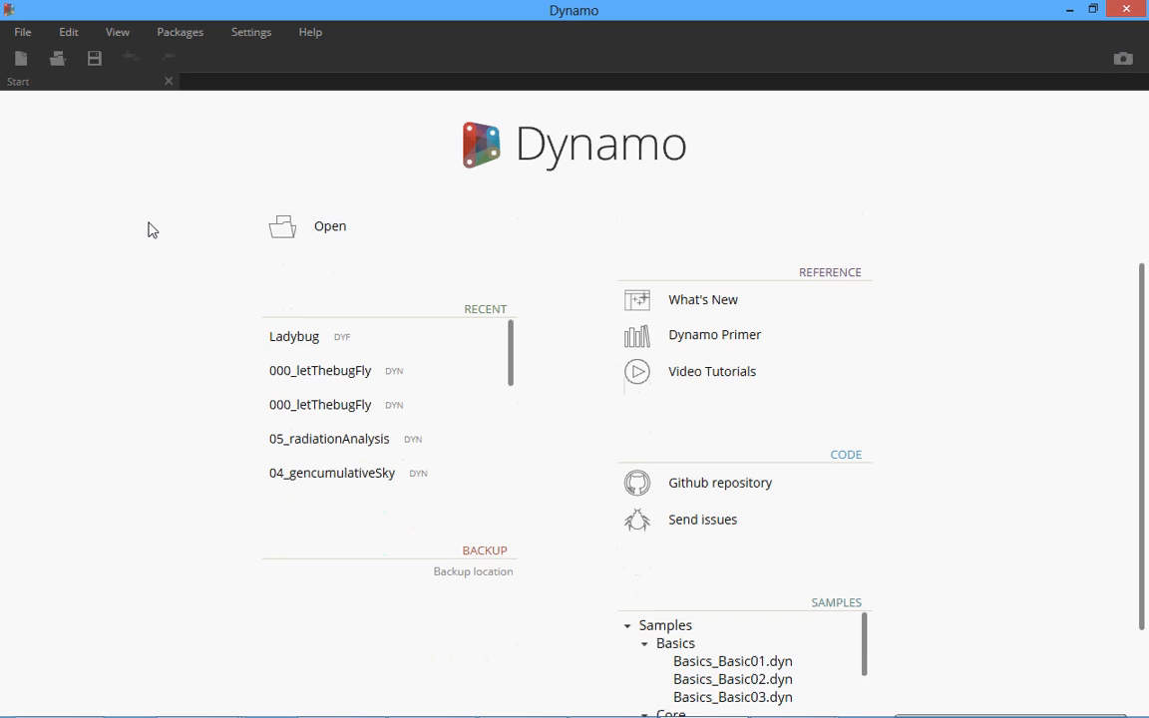
Create a new workspace from the start page and hide the console.
{"action": "scroll", "coordinate": [982, 577], "scroll_direction": "up", "scroll_amount": 3}
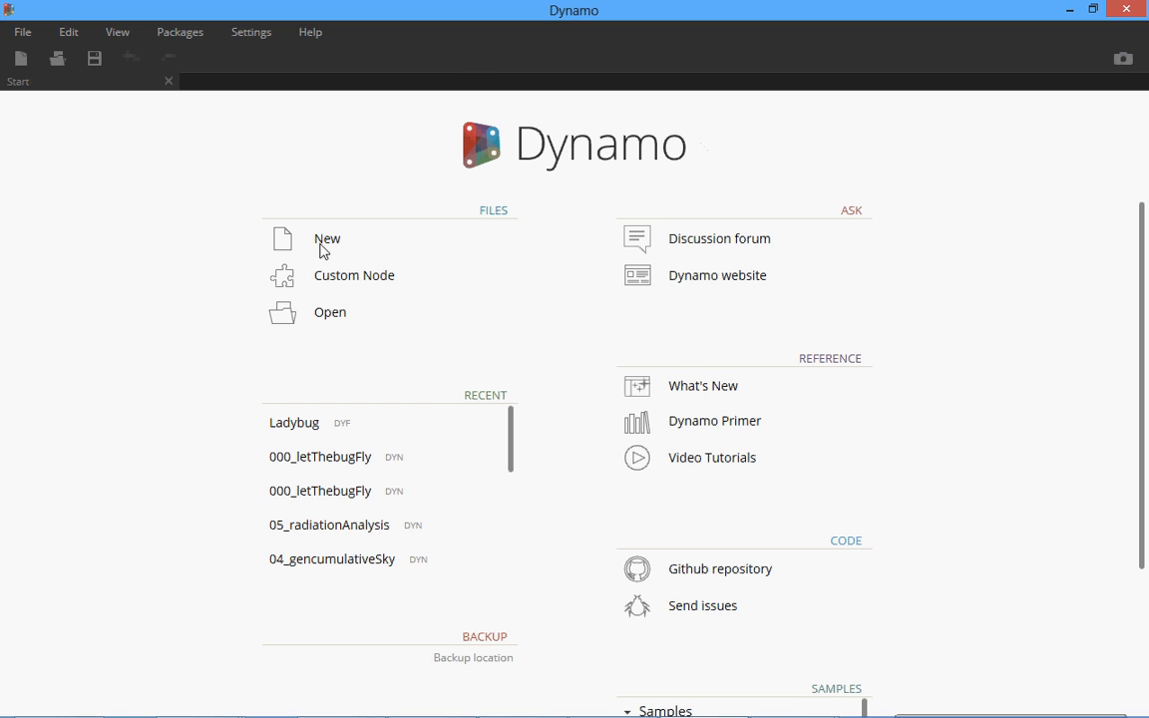
{"action": "left_click", "coordinate": [324, 242]}
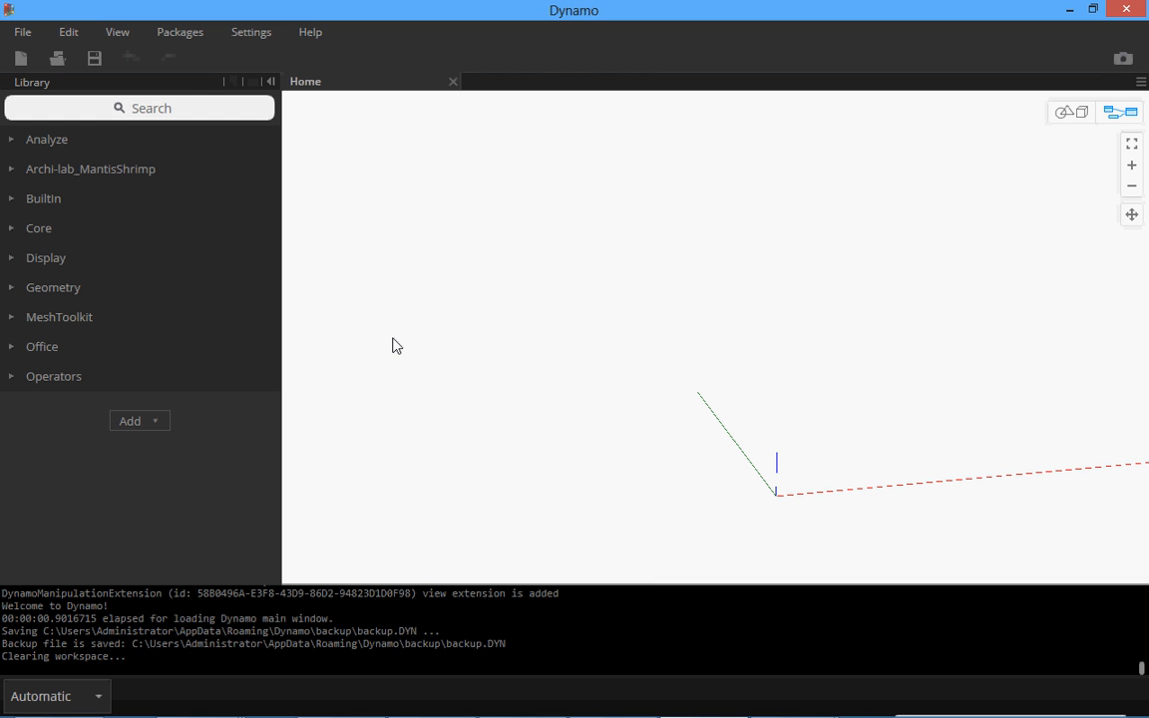
{"action": "left_click", "coordinate": [68, 32]}
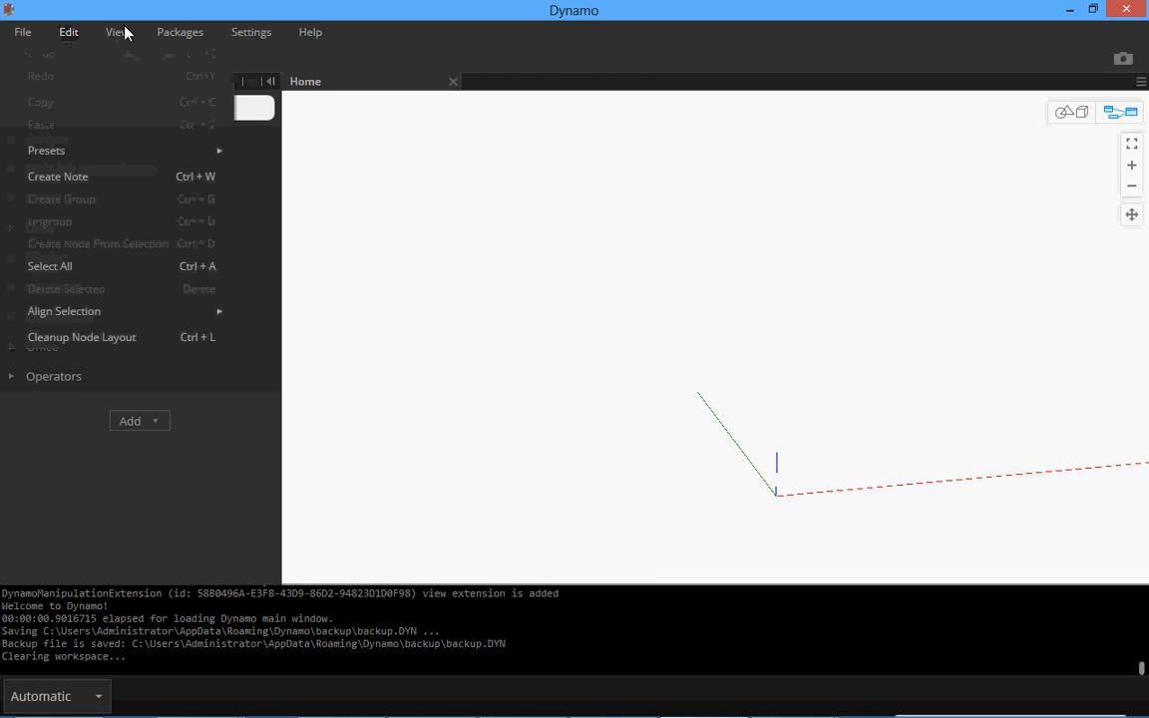
{"action": "mouse_move", "coordinate": [124, 33]}
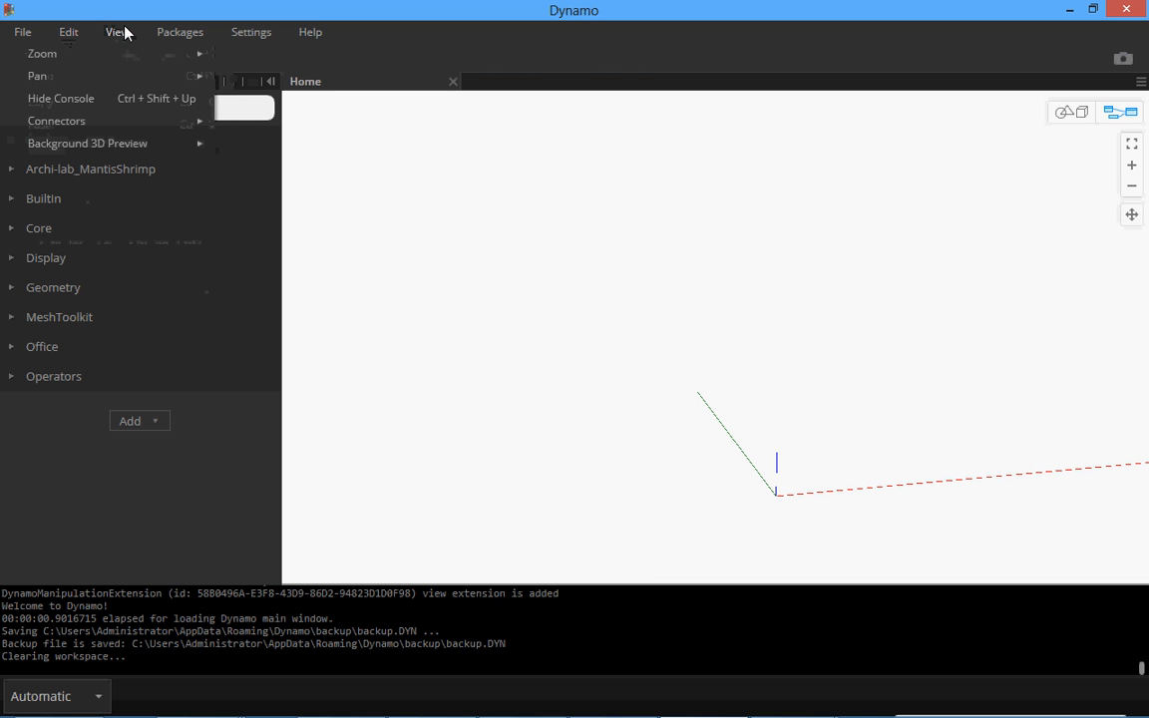
{"action": "left_click", "coordinate": [123, 96]}
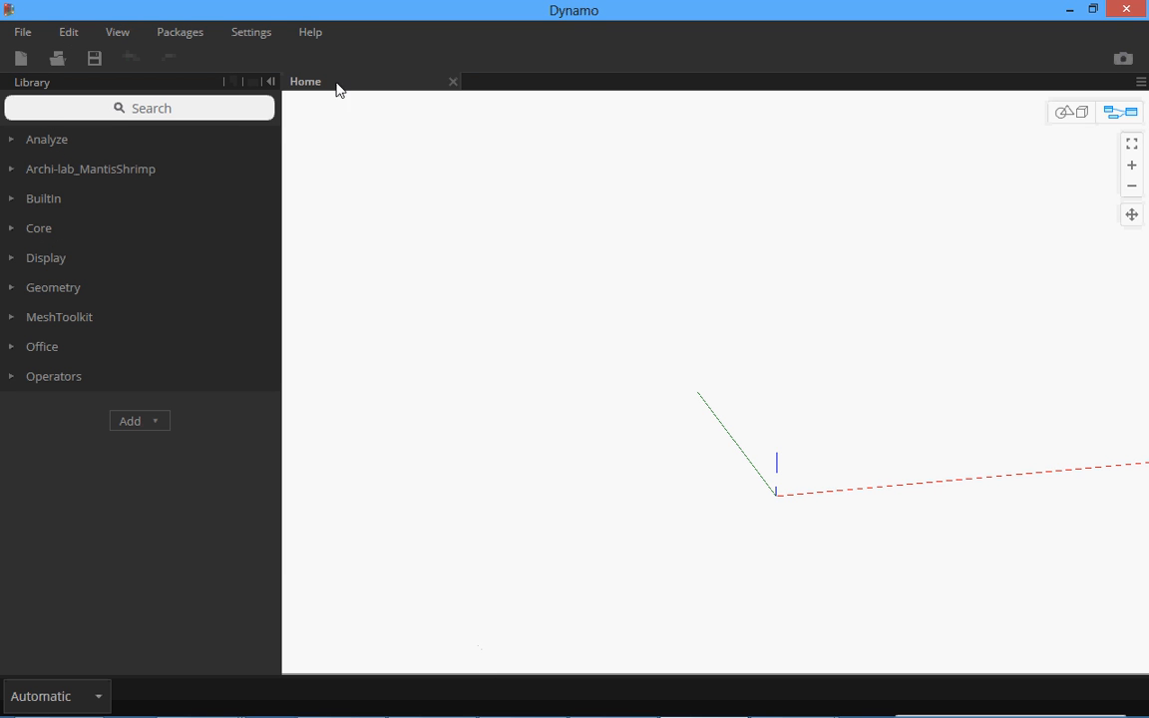
{"action": "left_click", "coordinate": [267, 82]}
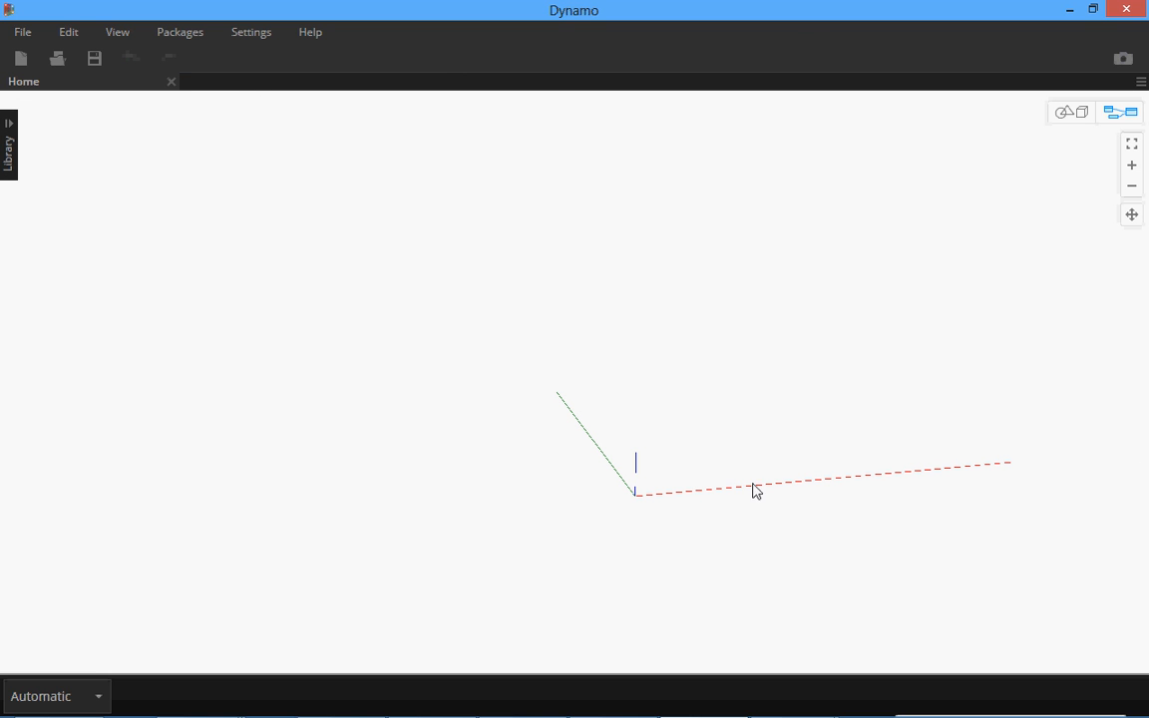
{"action": "right_click", "coordinate": [692, 364]}
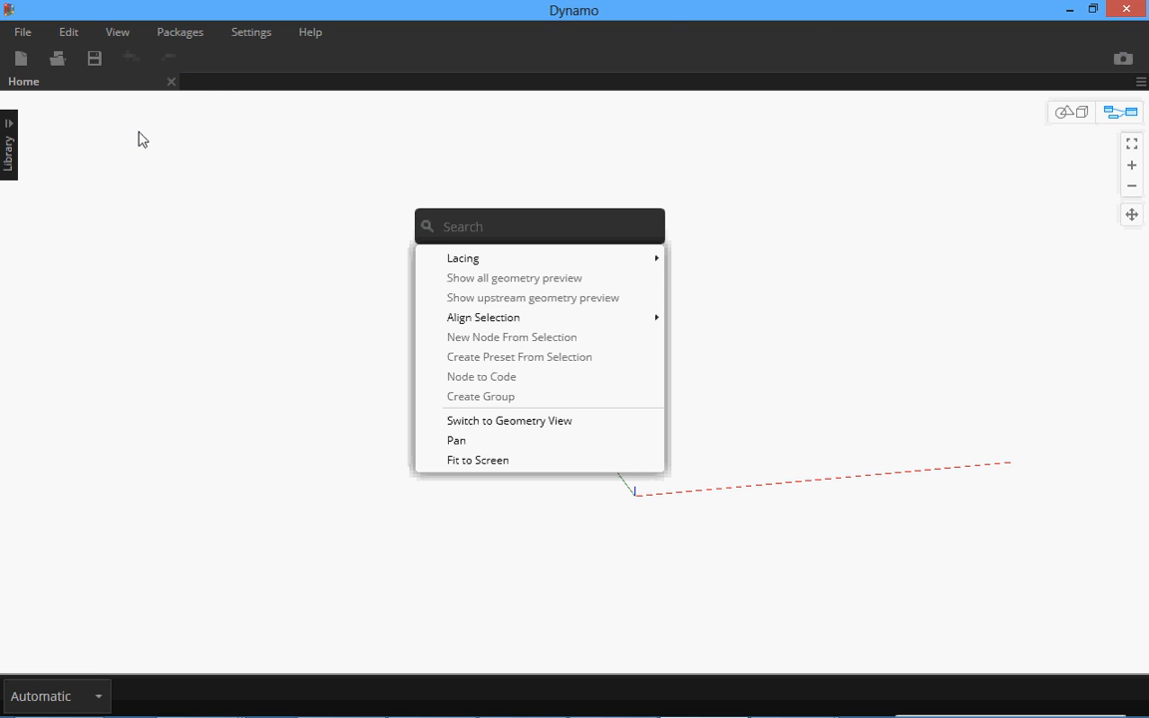
{"action": "left_click", "coordinate": [286, 150]}
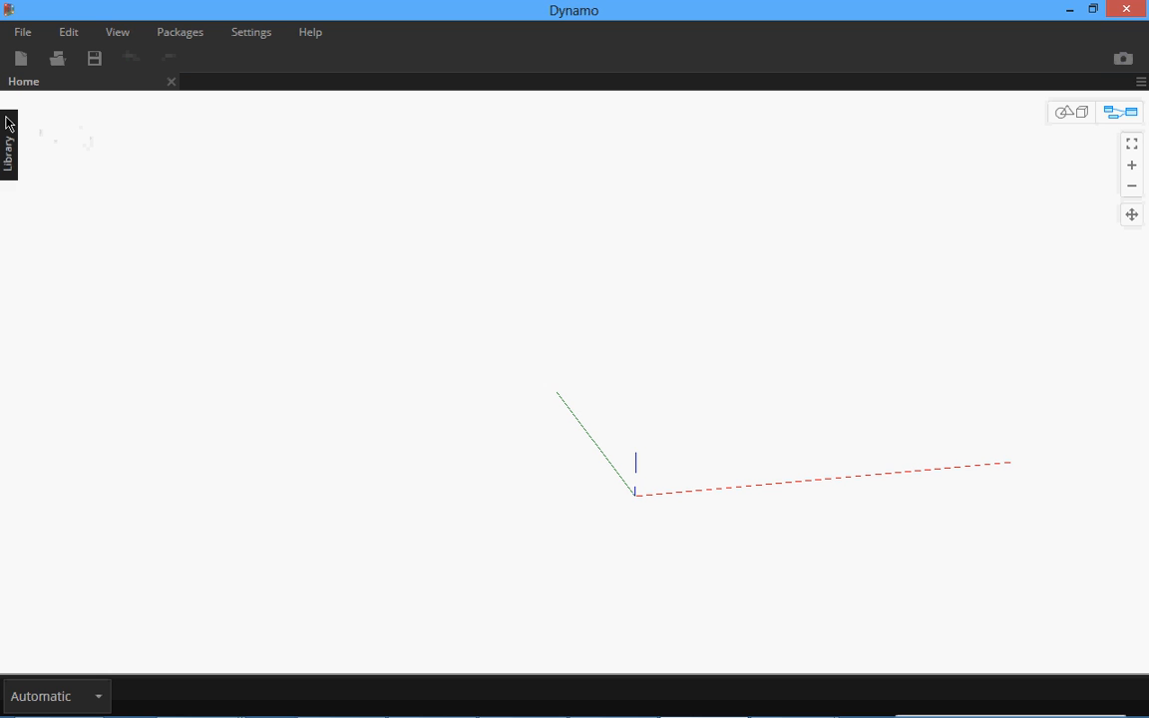
{"action": "left_click", "coordinate": [8, 129]}
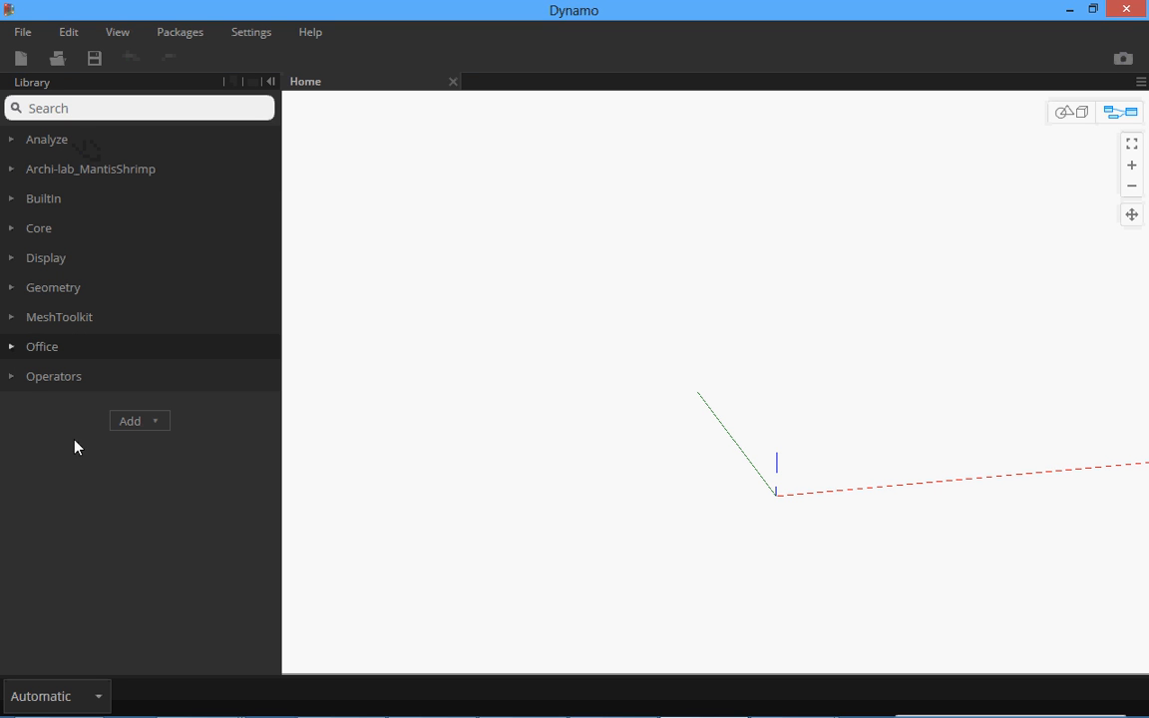
Open the online package search and search for "Ladybug".
{"action": "left_click", "coordinate": [188, 34]}
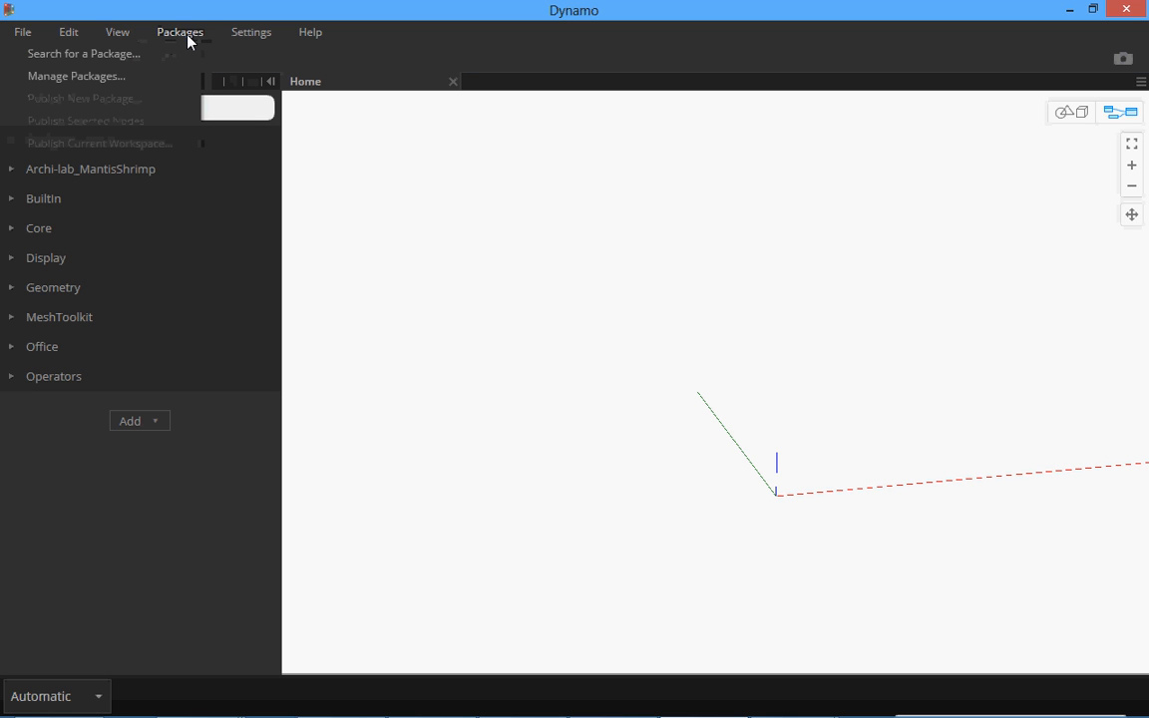
{"action": "left_click", "coordinate": [139, 63]}
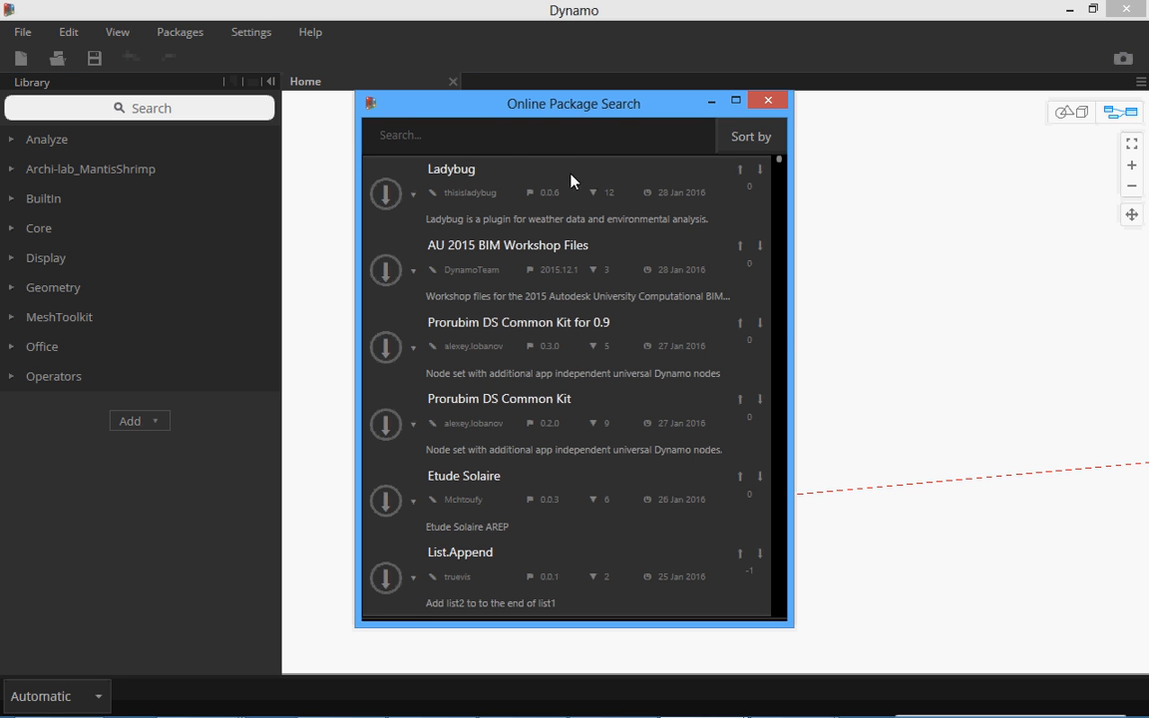
{"action": "left_click", "coordinate": [478, 140]}
{"action": "type", "text": "Ladybug"}
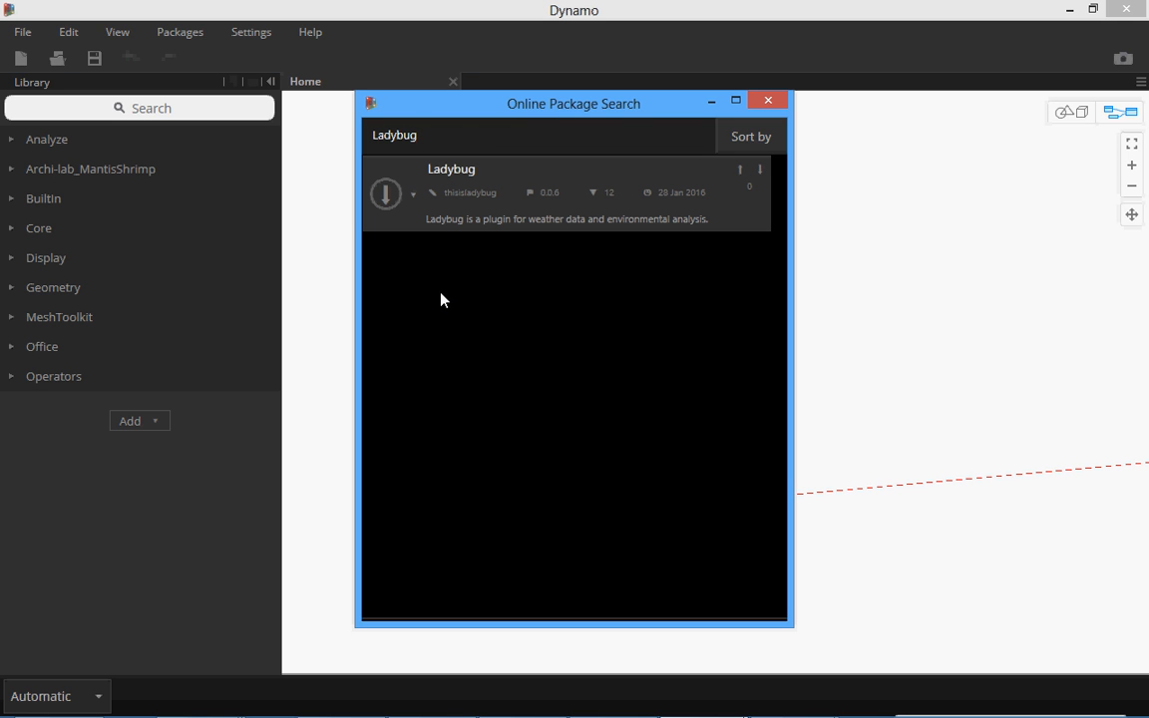
Install the latest version of the Ladybug package to the Dynamo\0.9\packages folder, confirm the download and close the package search.
{"action": "left_click", "coordinate": [414, 196]}
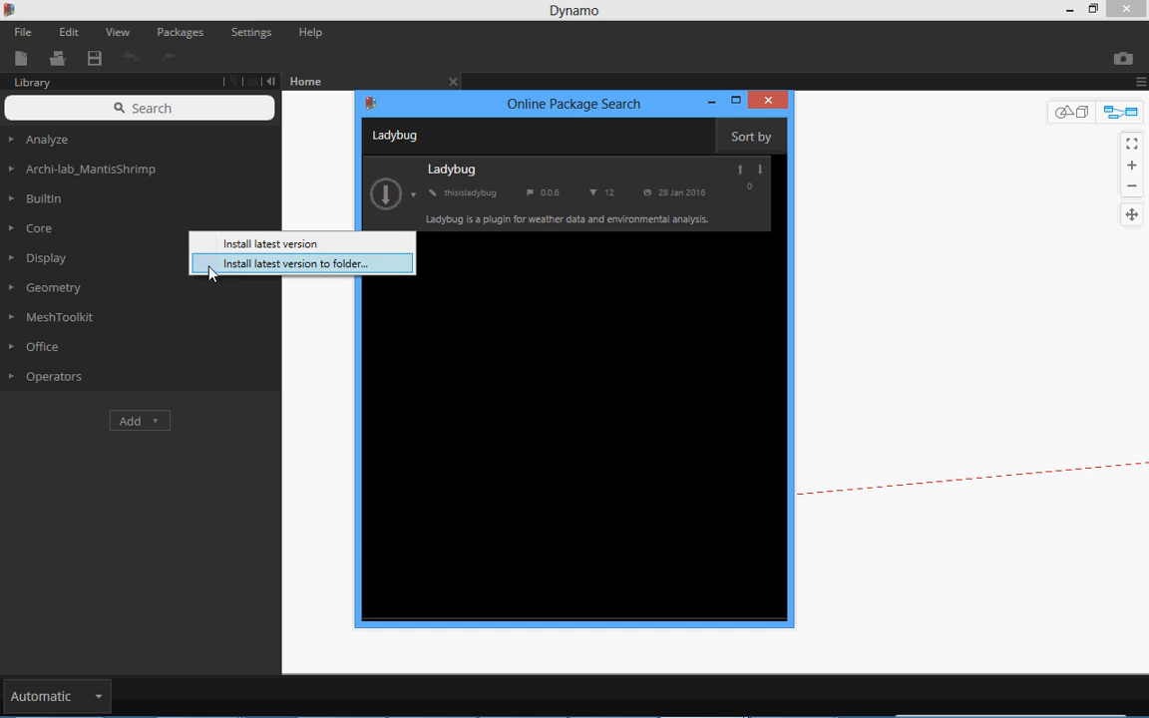
{"action": "left_click", "coordinate": [302, 265]}
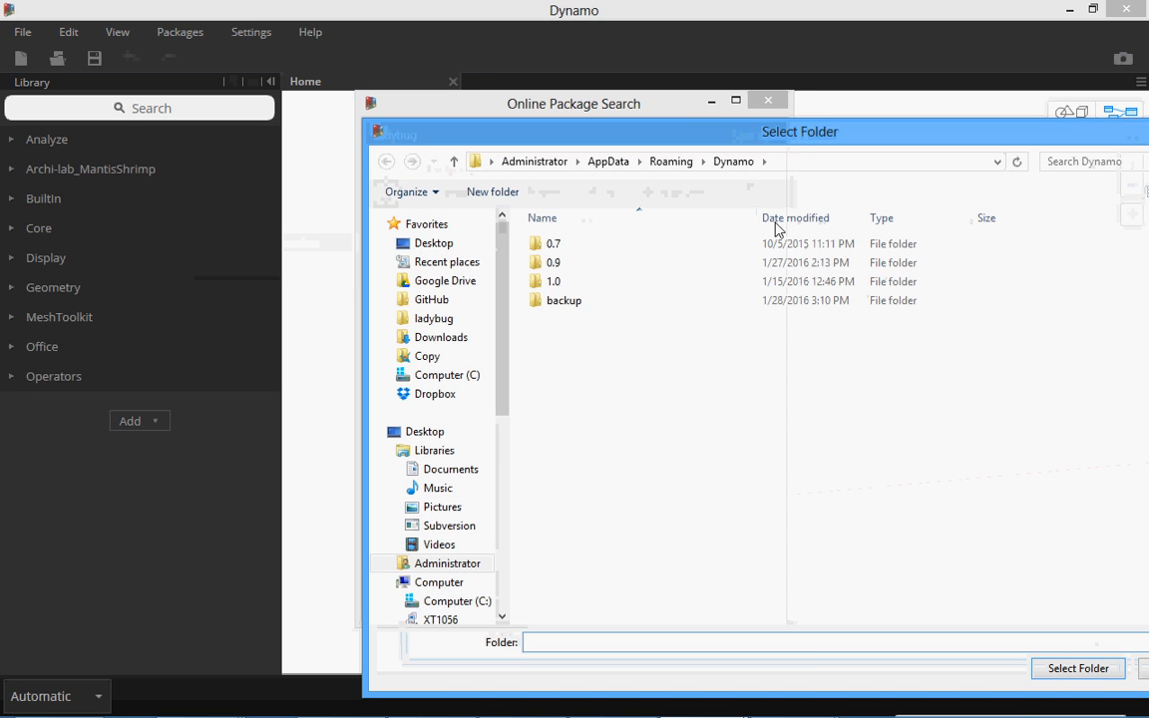
{"action": "left_click_drag", "start_coordinate": [887, 131], "coordinate": [636, 141]}
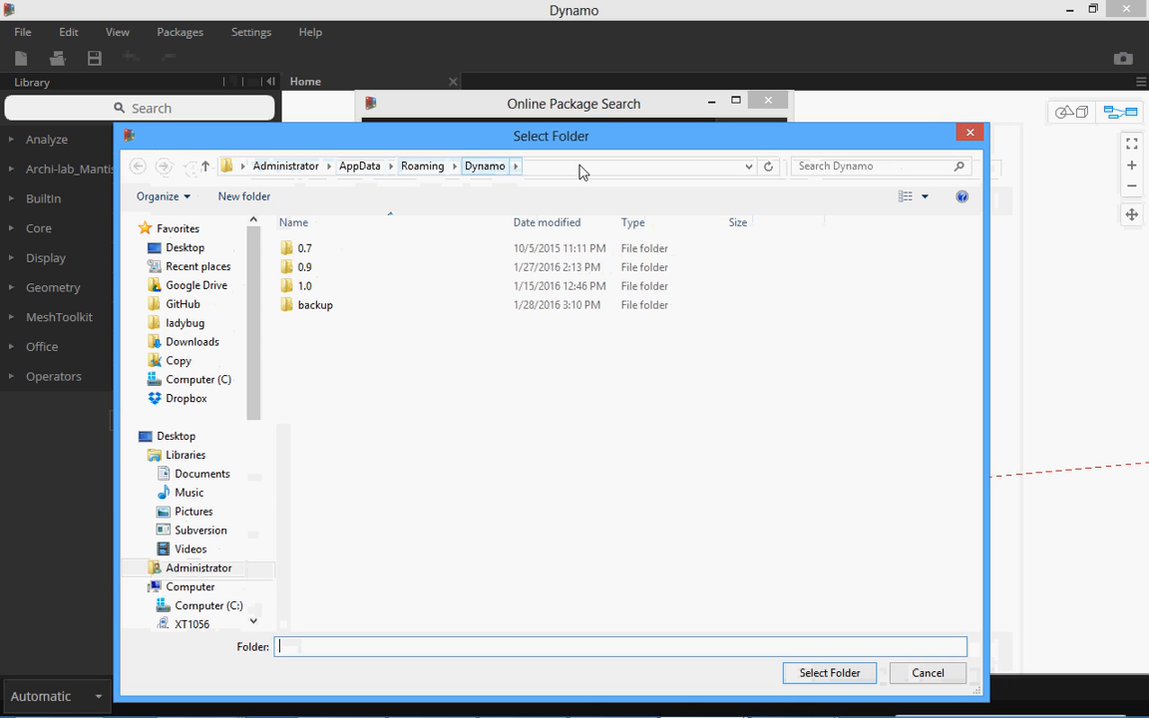
{"action": "double_click", "coordinate": [317, 270]}
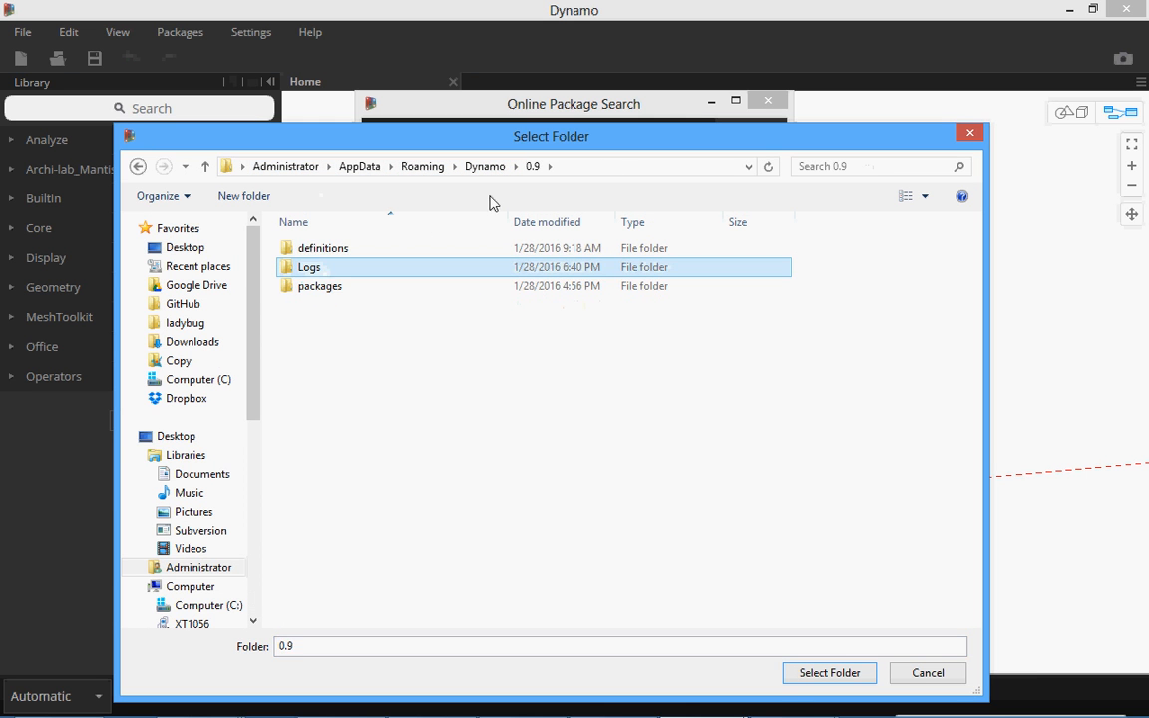
{"action": "double_click", "coordinate": [347, 297]}
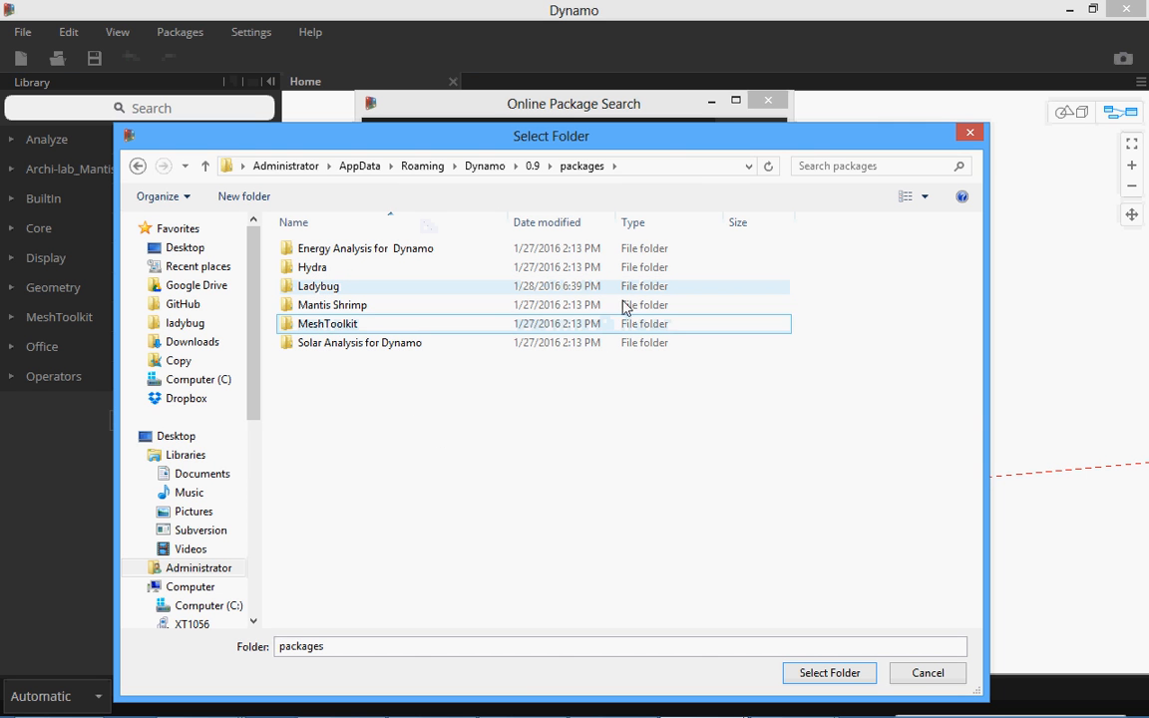
{"action": "left_click", "coordinate": [827, 673]}
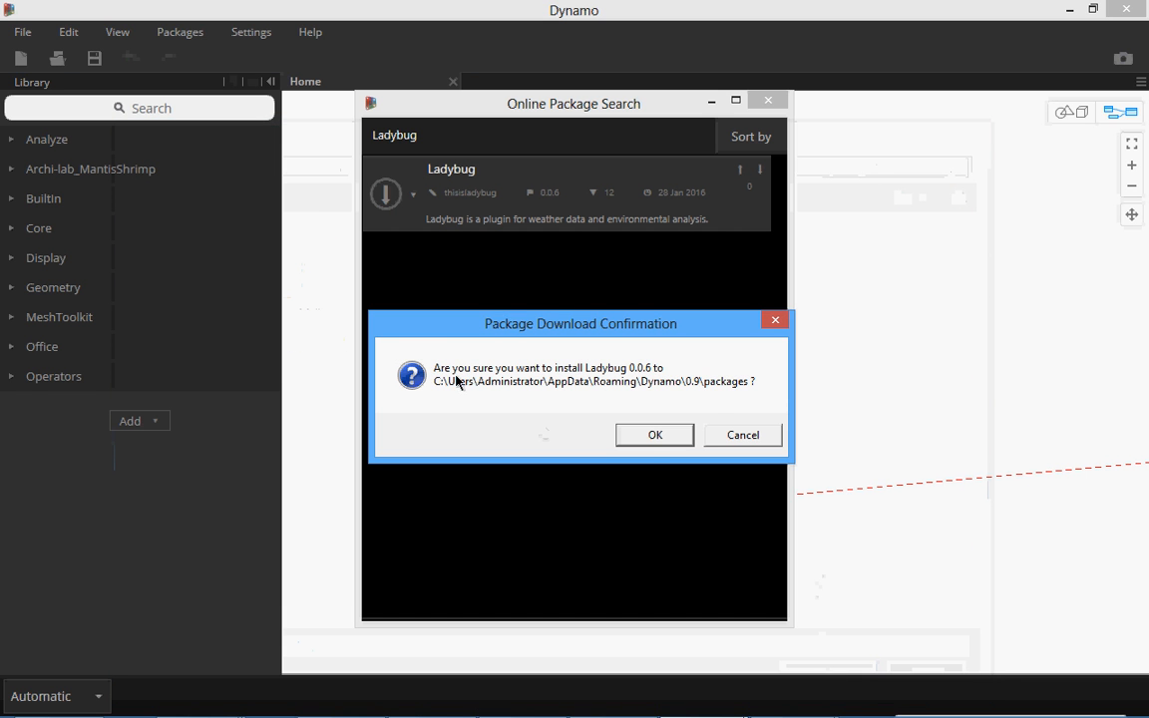
{"action": "left_click", "coordinate": [664, 438]}
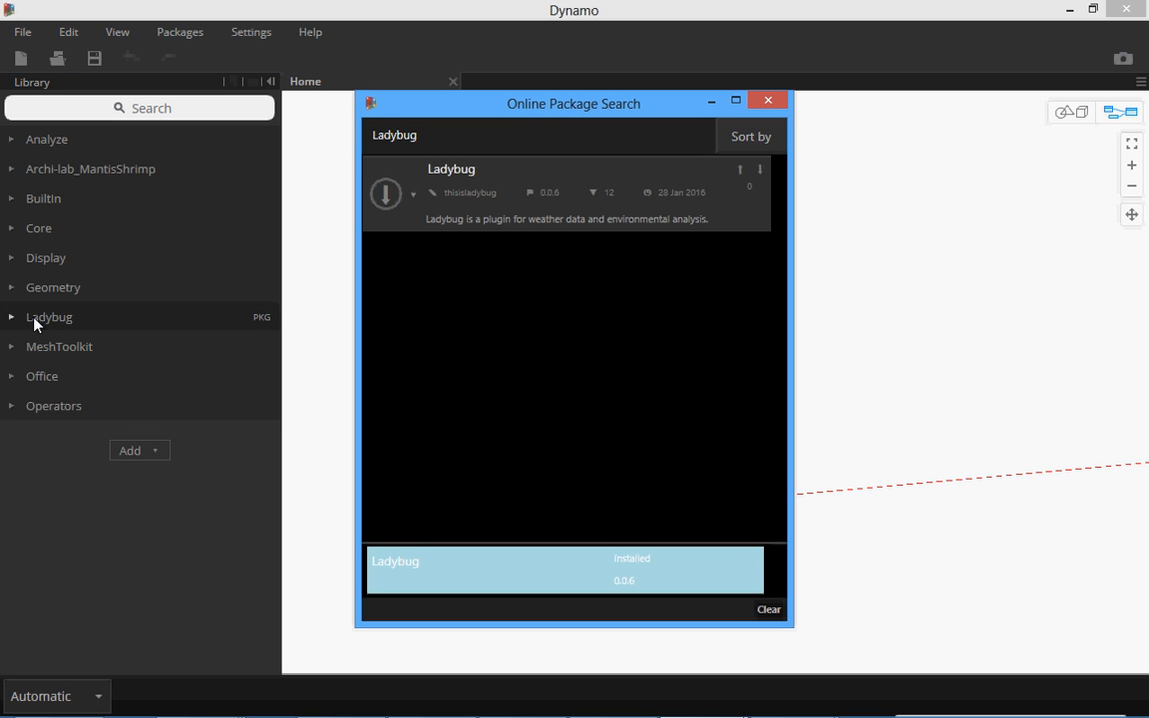
{"action": "left_click", "coordinate": [769, 101]}
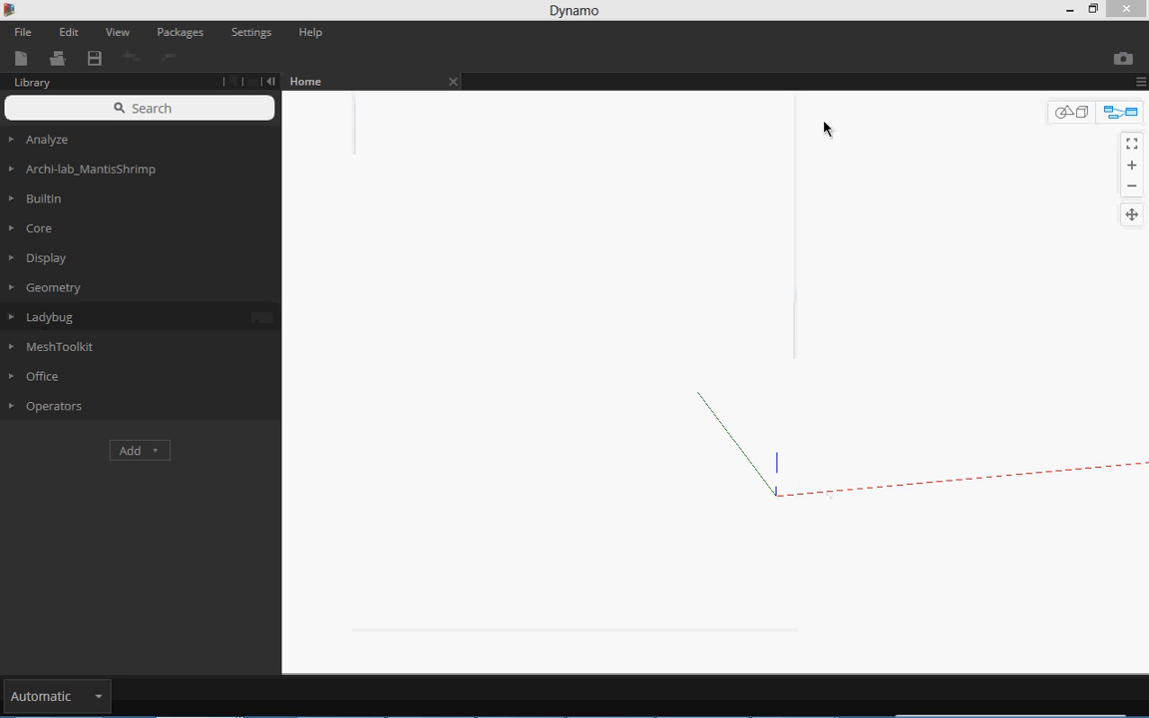
Place the Ladybug node from the Ladybug library category in the workspace and set the run mode to Manual.
{"action": "left_click", "coordinate": [9, 319]}
{"action": "mouse_move", "coordinate": [89, 369]}
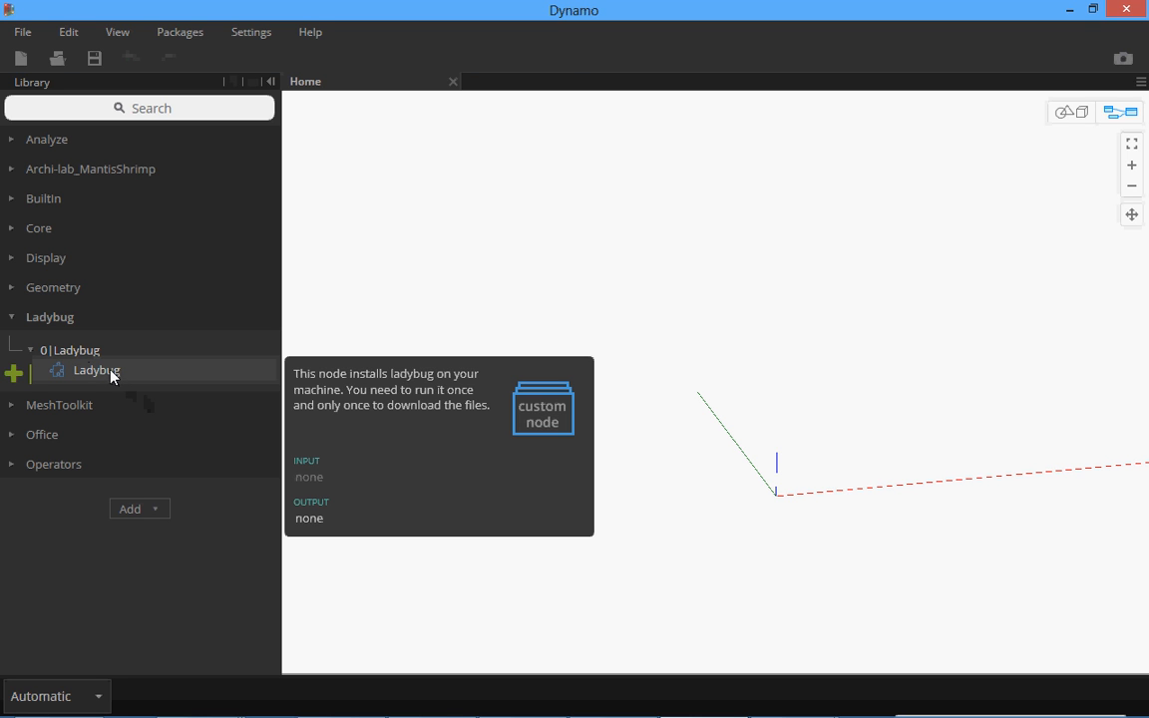
{"action": "left_click", "coordinate": [111, 373]}
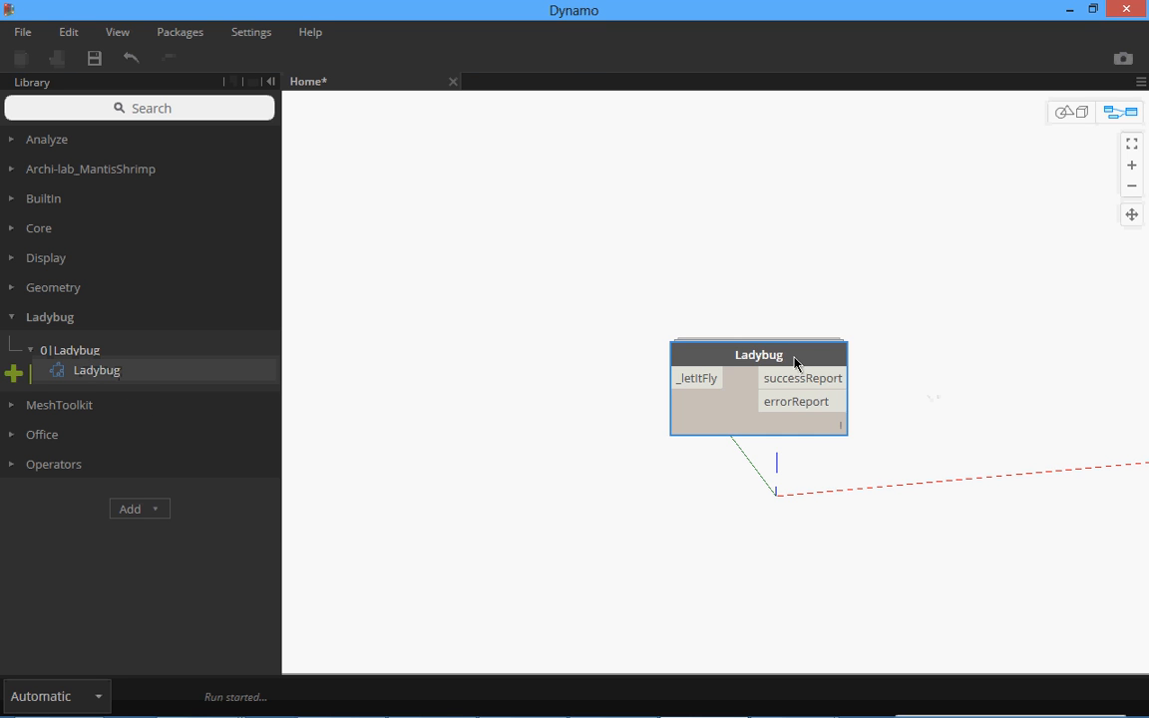
{"action": "left_click_drag", "start_coordinate": [774, 358], "coordinate": [687, 291]}
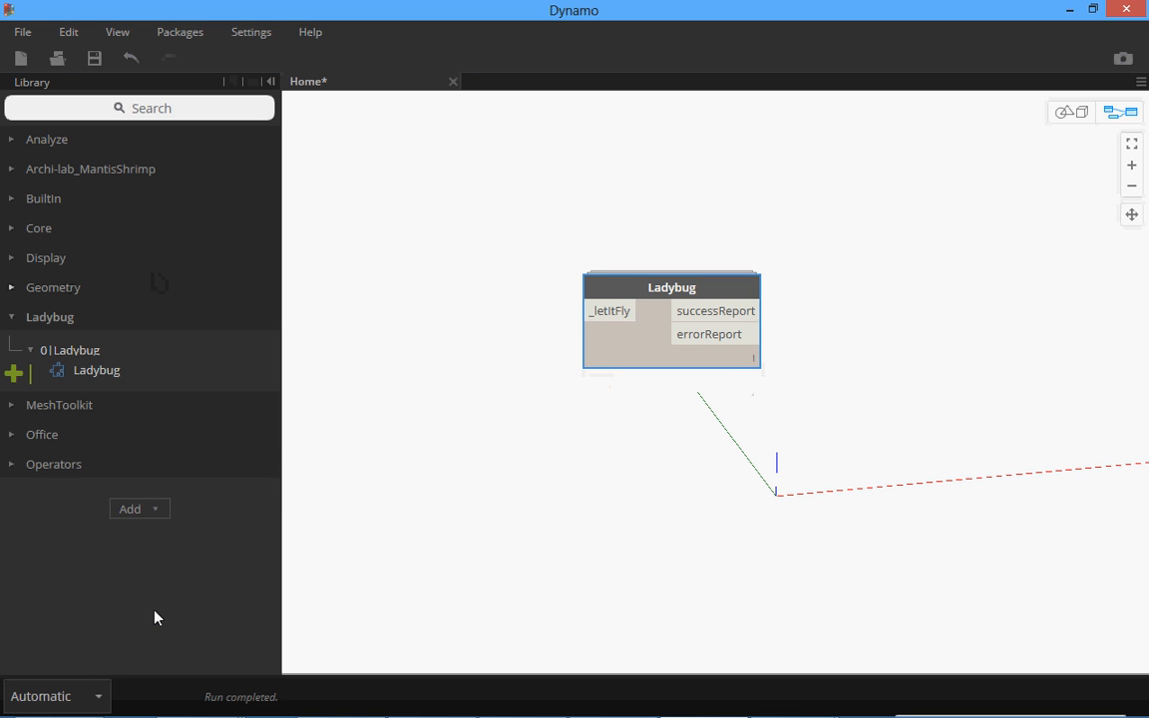
{"action": "left_click", "coordinate": [97, 698]}
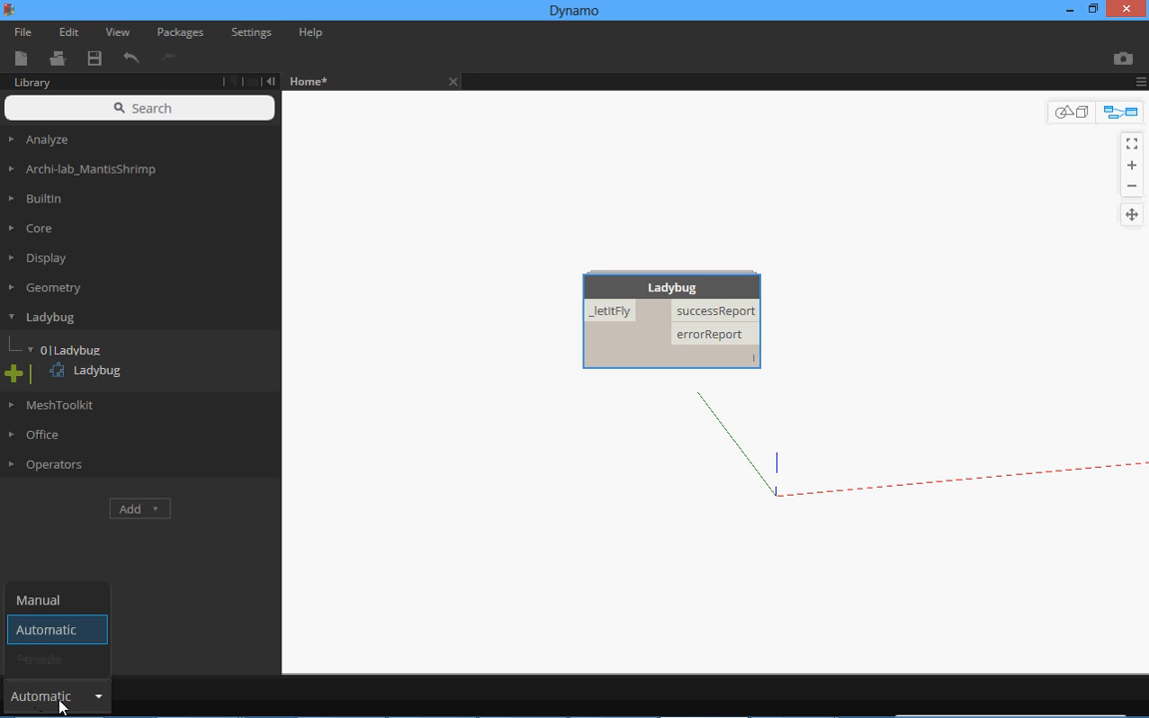
{"action": "left_click", "coordinate": [55, 599]}
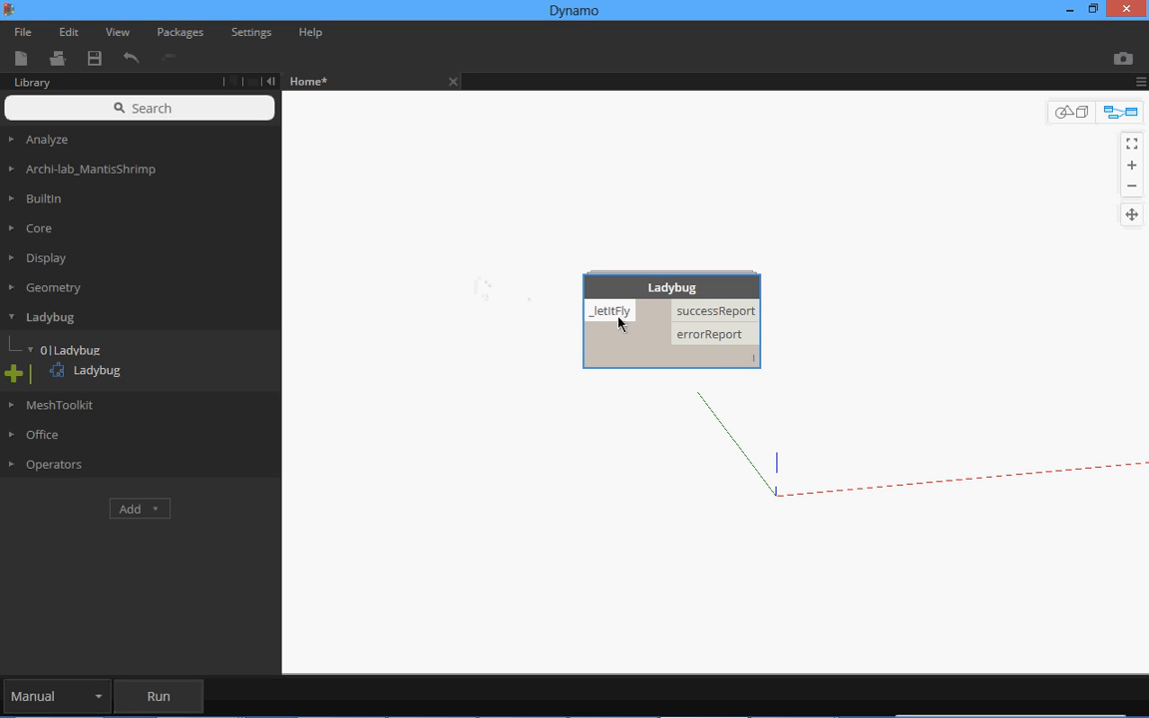
Add a Code Block containing "true;" beside the Ladybug node's _letItFly input.
{"action": "mouse_move", "coordinate": [618, 318]}
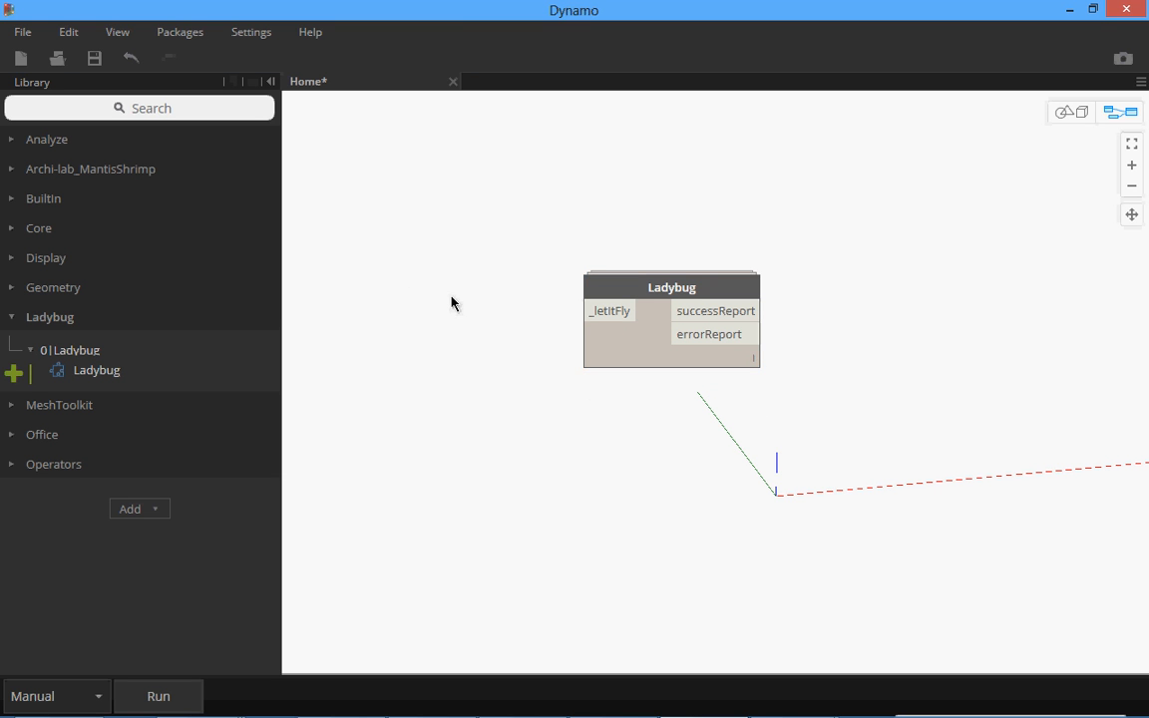
{"action": "double_click", "coordinate": [471, 335]}
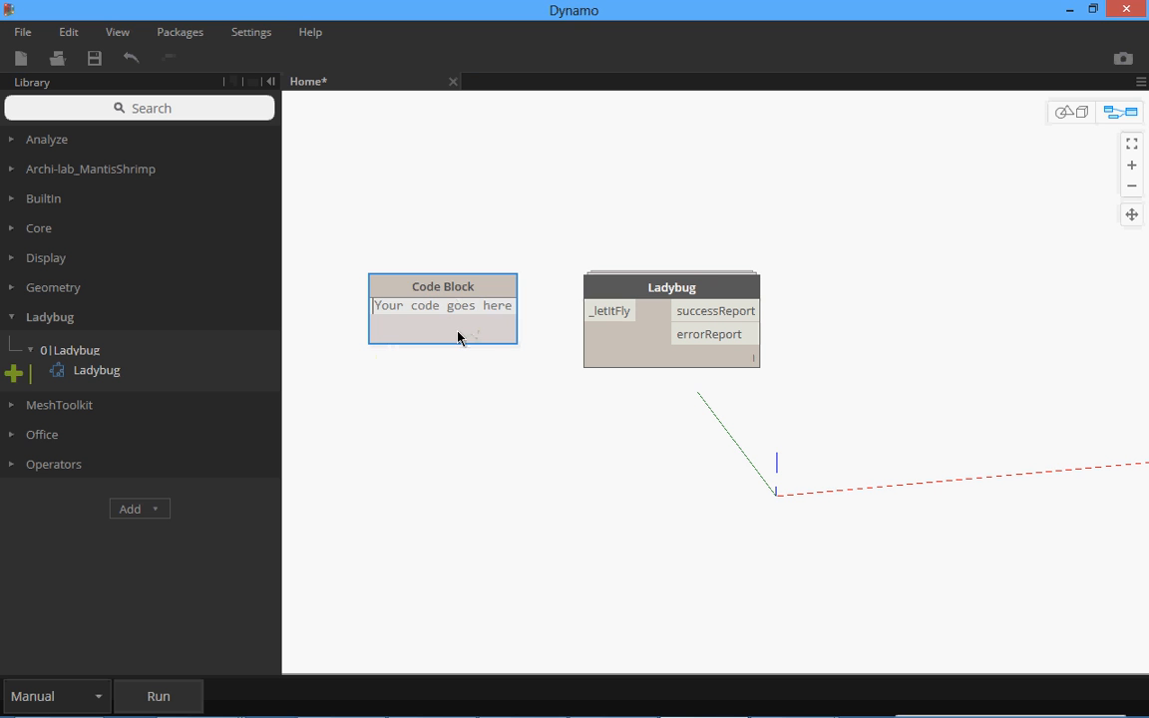
{"action": "type", "text": "true"}
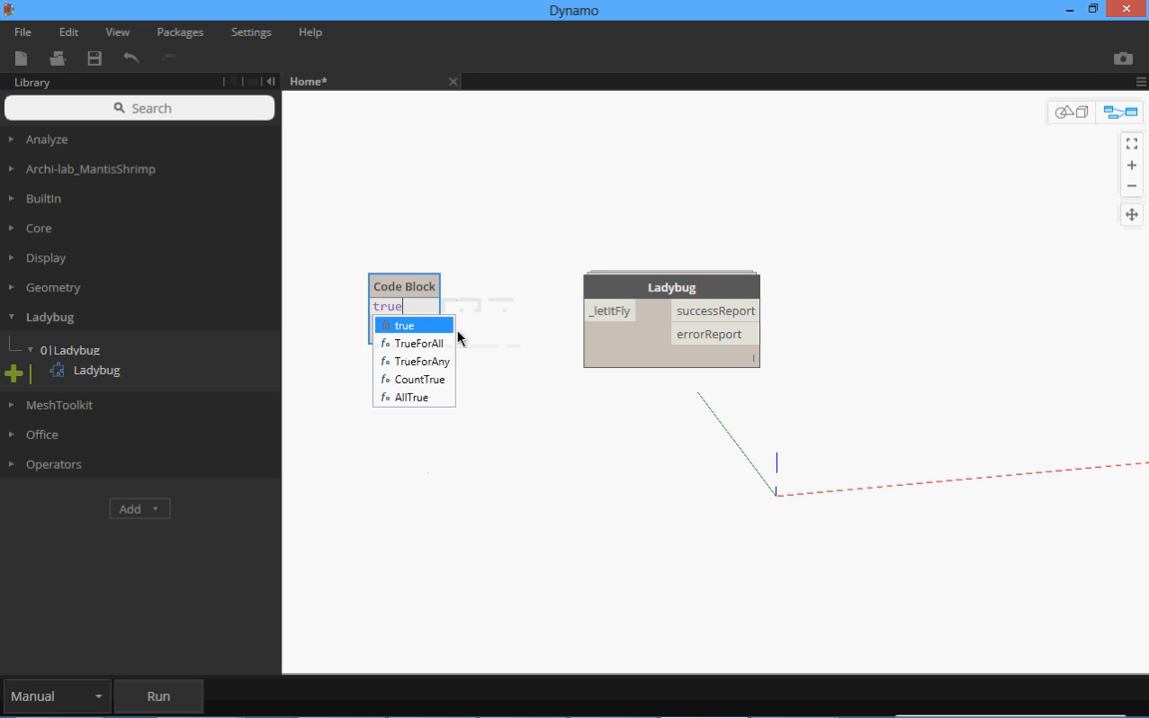
{"action": "type", "text": ";"}
{"action": "left_click", "coordinate": [460, 336]}
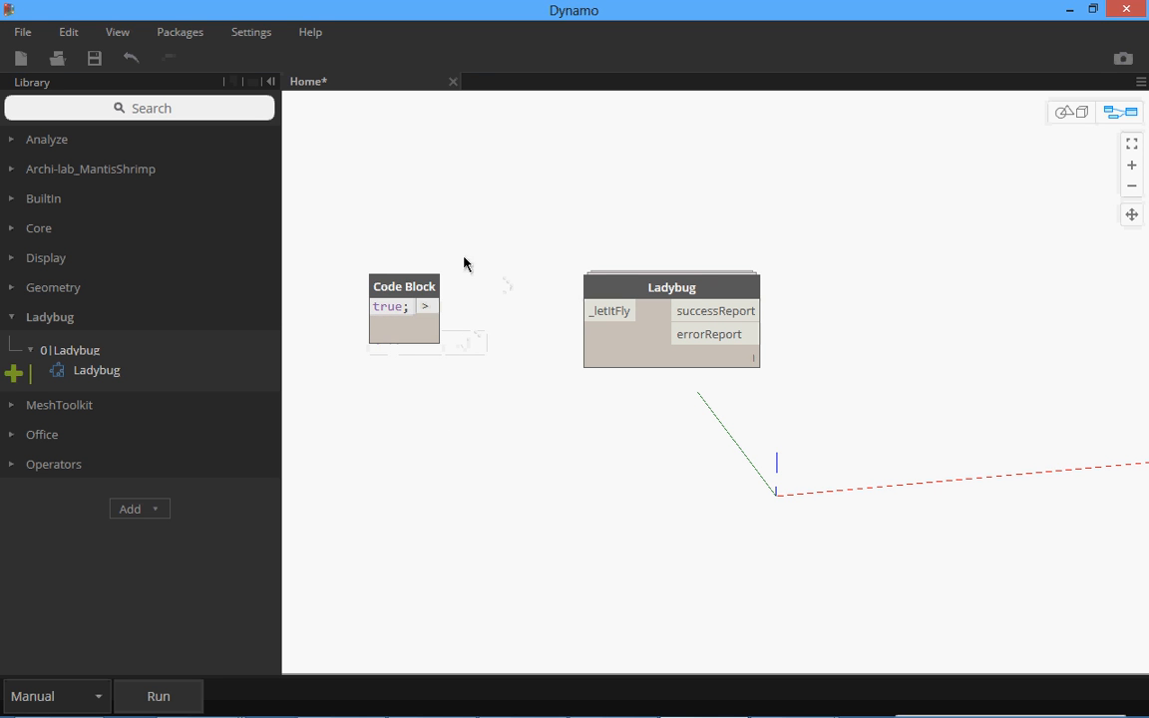
Move the Code Block closer to the Ladybug node, connect its output to the _letItFly input and align the two nodes.
{"action": "left_click_drag", "start_coordinate": [408, 285], "coordinate": [482, 275]}
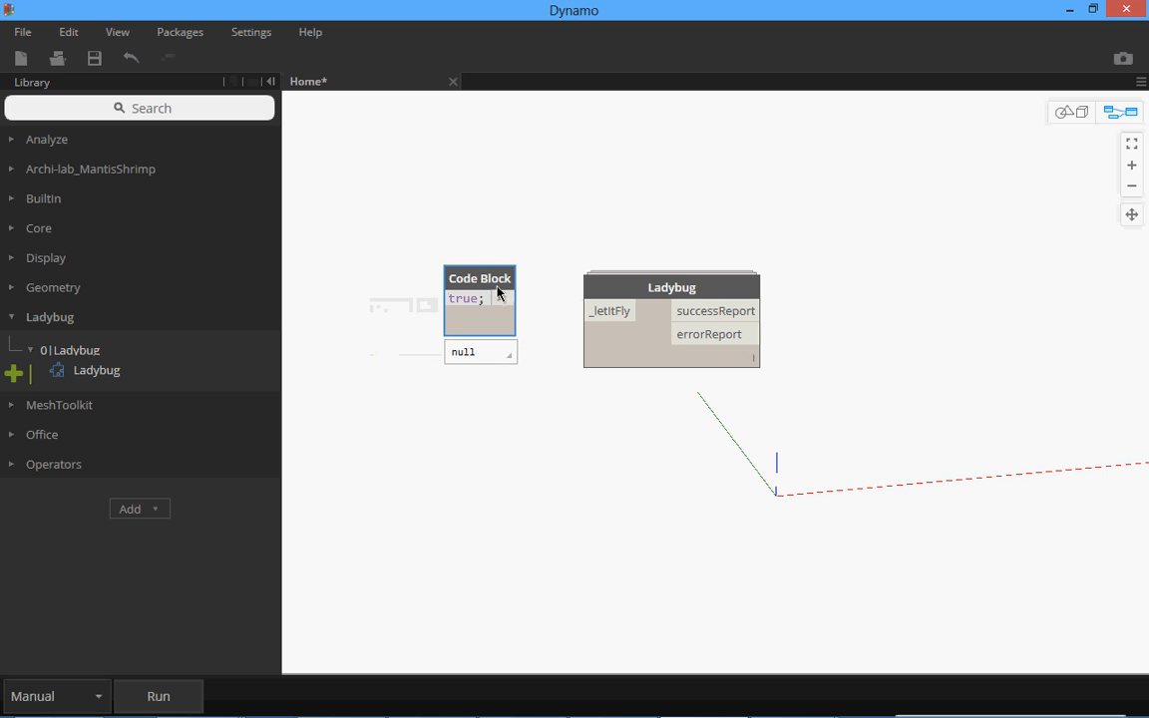
{"action": "left_click", "coordinate": [499, 298]}
{"action": "left_click", "coordinate": [594, 310]}
{"action": "left_click_drag", "start_coordinate": [632, 289], "coordinate": [617, 276]}
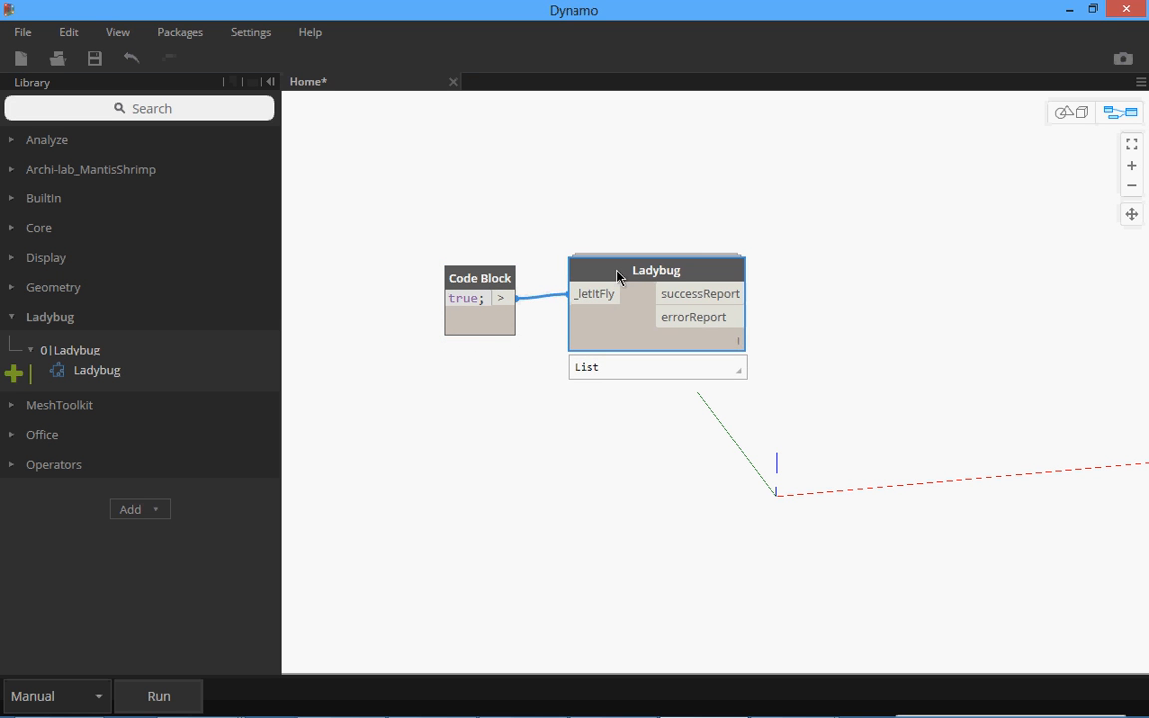
Add a Watch node and position it beside the Ladybug node's outputs.
{"action": "right_click", "coordinate": [798, 228]}
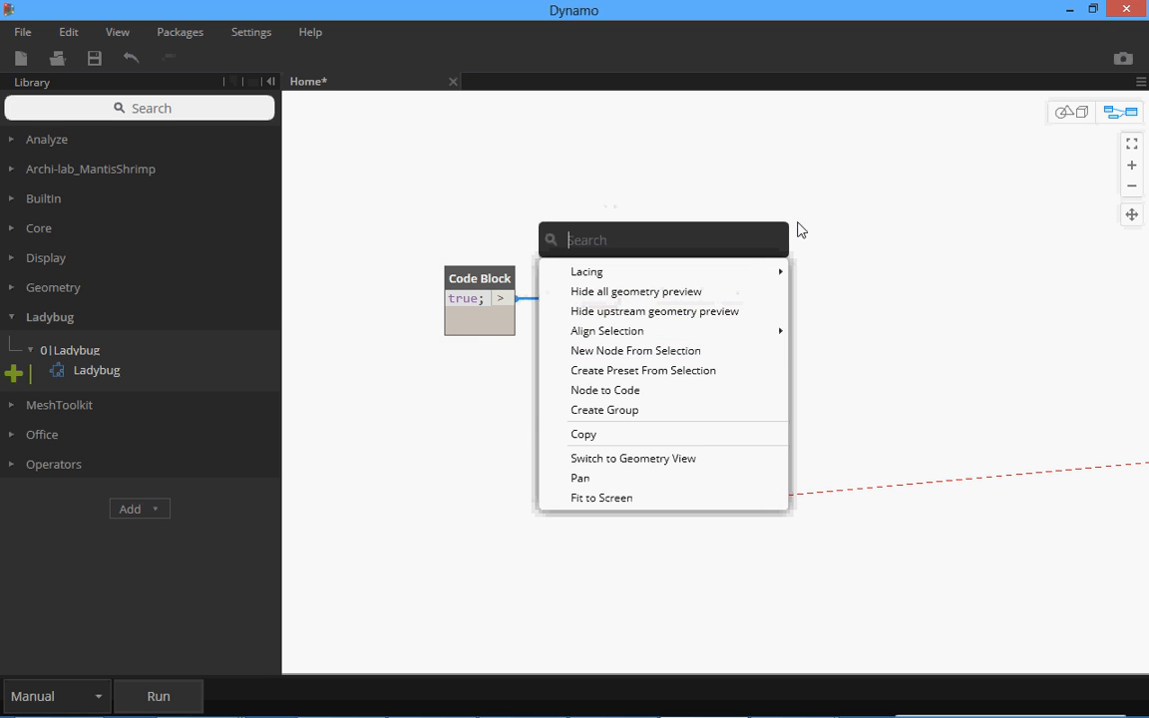
{"action": "type", "text": "wat"}
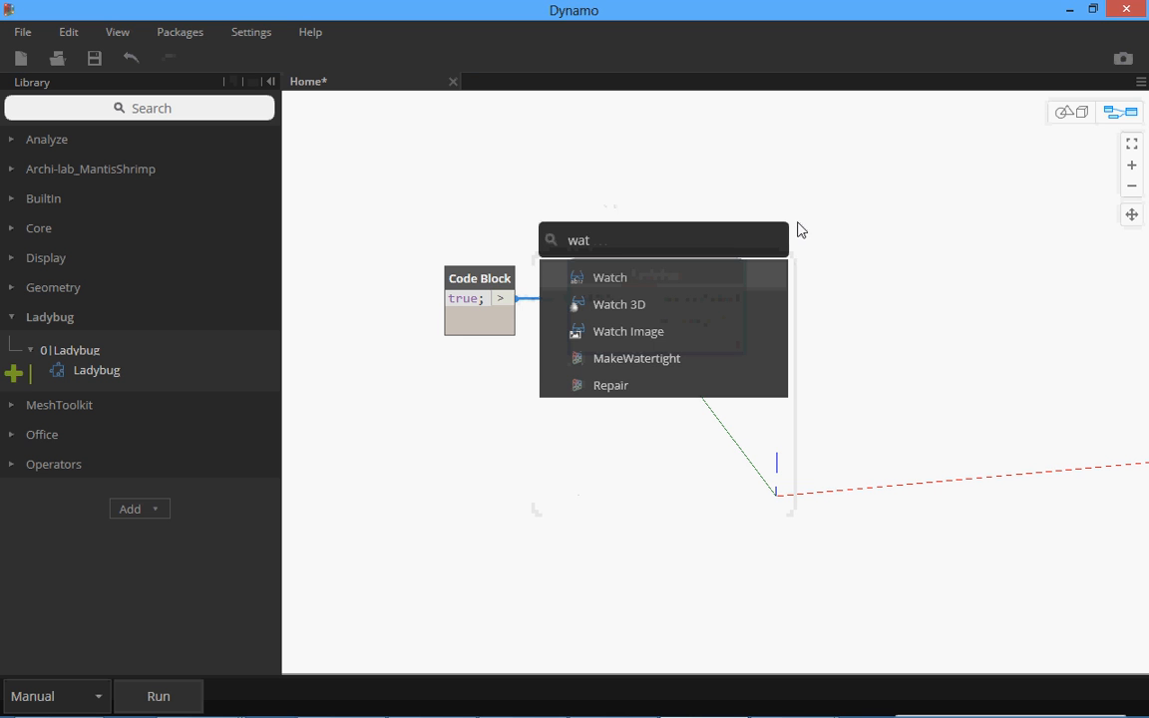
{"action": "left_click", "coordinate": [715, 276]}
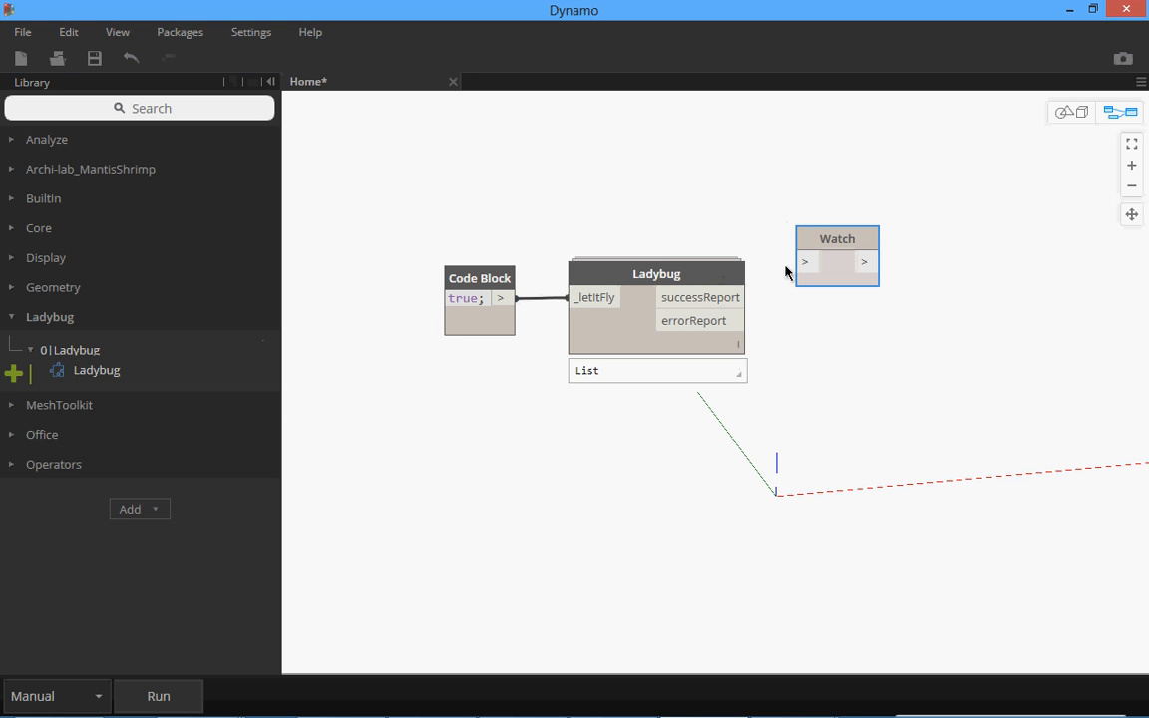
{"action": "left_click_drag", "start_coordinate": [860, 244], "coordinate": [884, 280]}
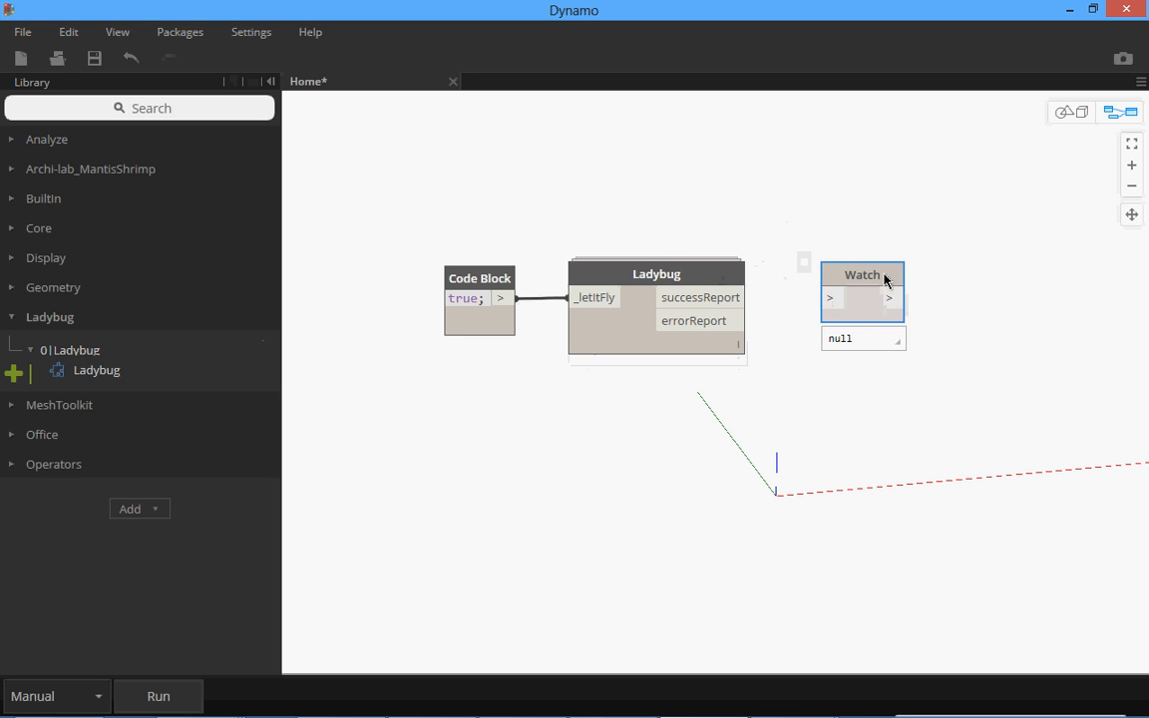
Connect the Ladybug node's successReport output to the Watch node, place the Watch node slightly higher and run the workflow.
{"action": "left_click", "coordinate": [743, 297]}
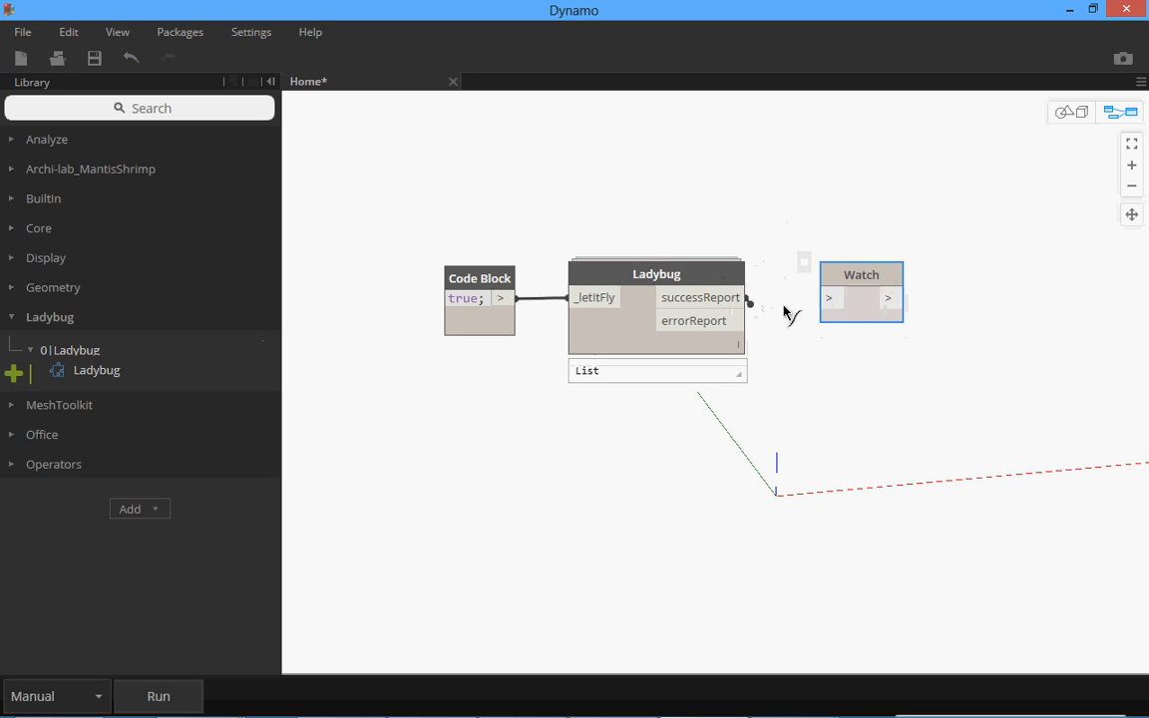
{"action": "left_click", "coordinate": [846, 304]}
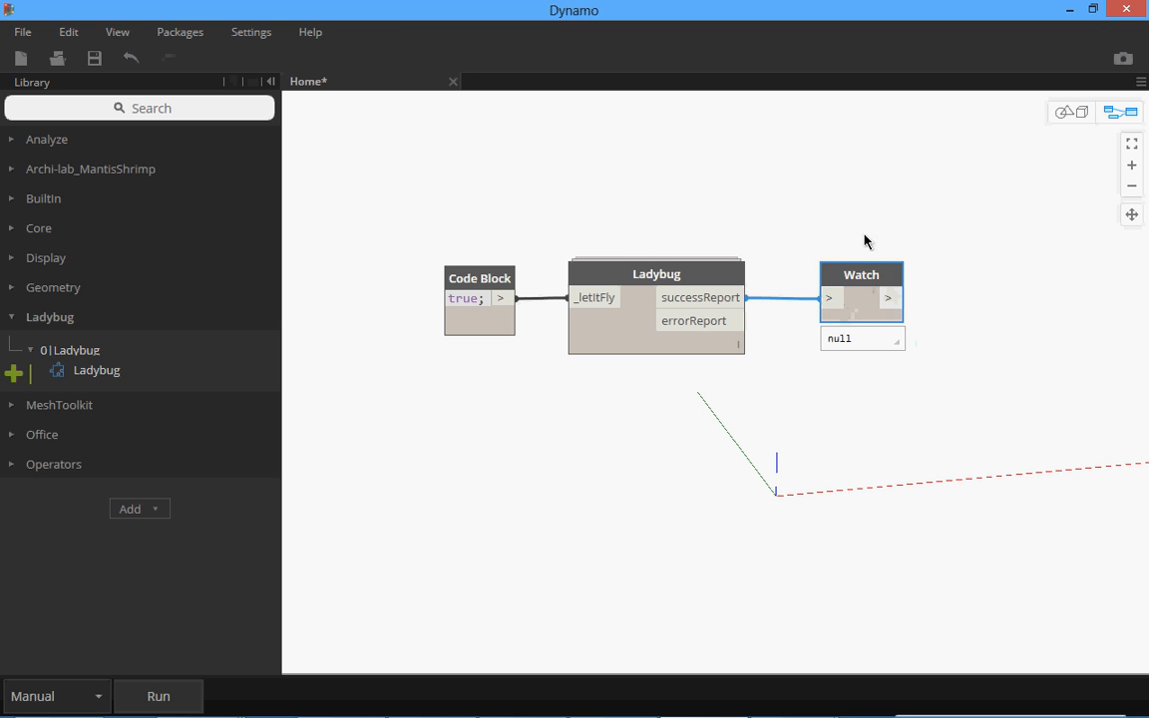
{"action": "left_click_drag", "start_coordinate": [859, 276], "coordinate": [851, 201]}
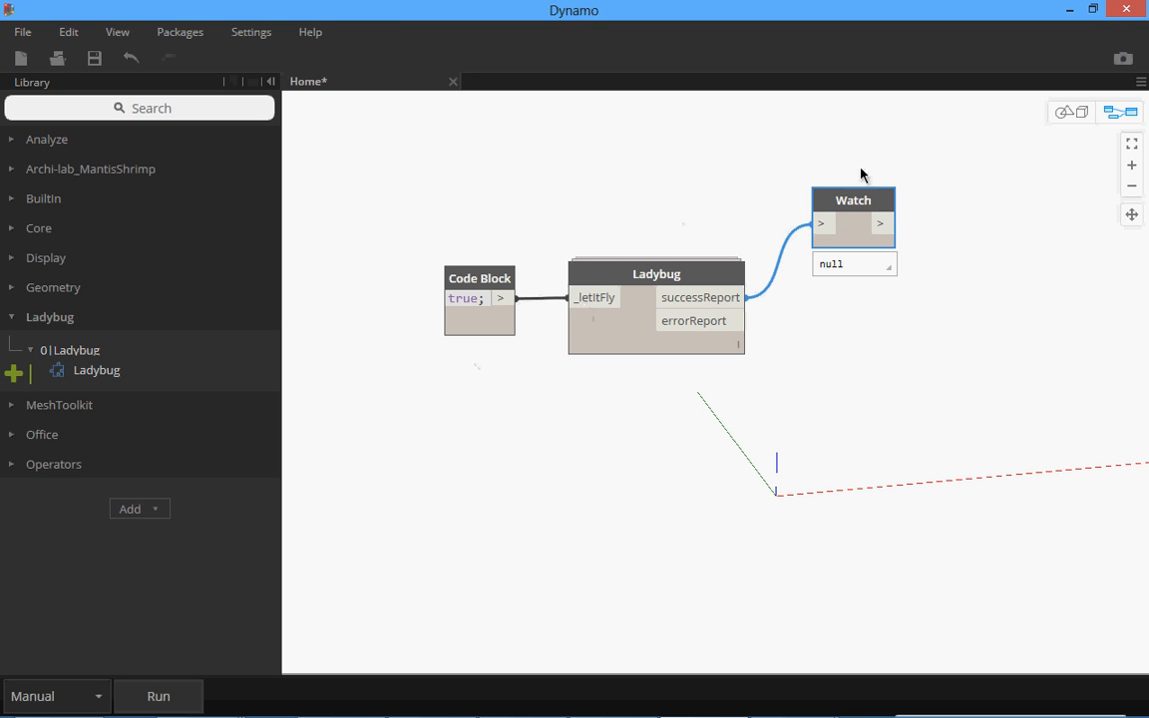
{"action": "left_click", "coordinate": [157, 696]}
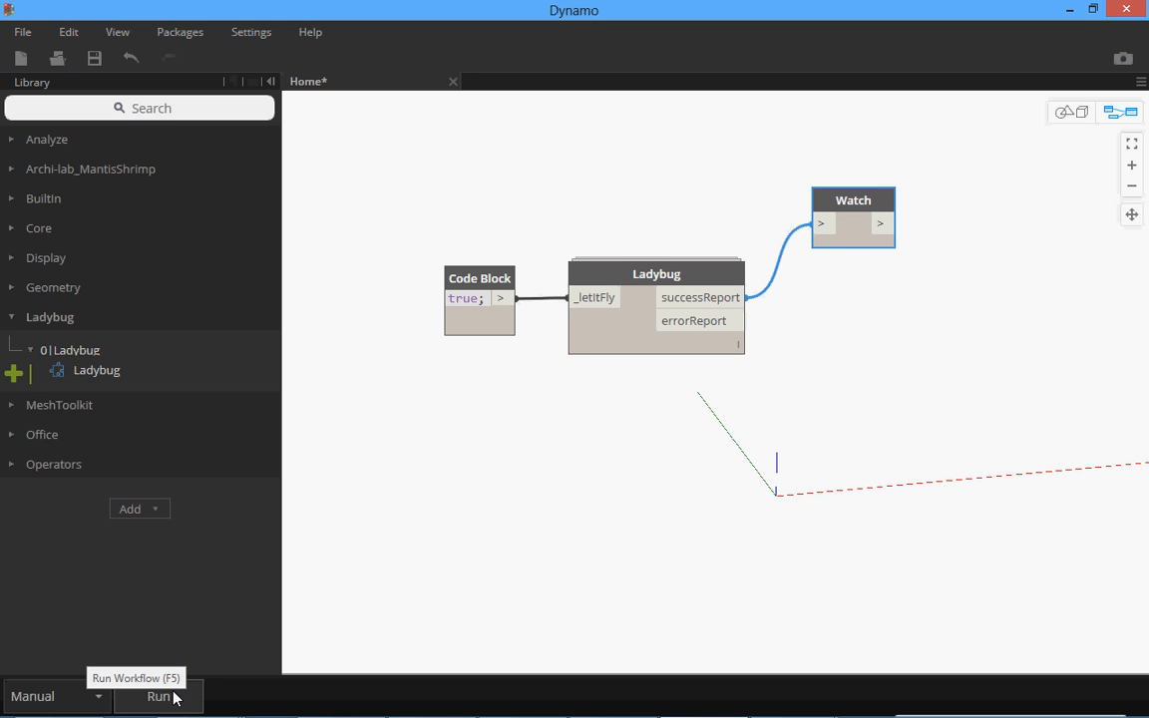
{"action": "left_click", "coordinate": [173, 696]}
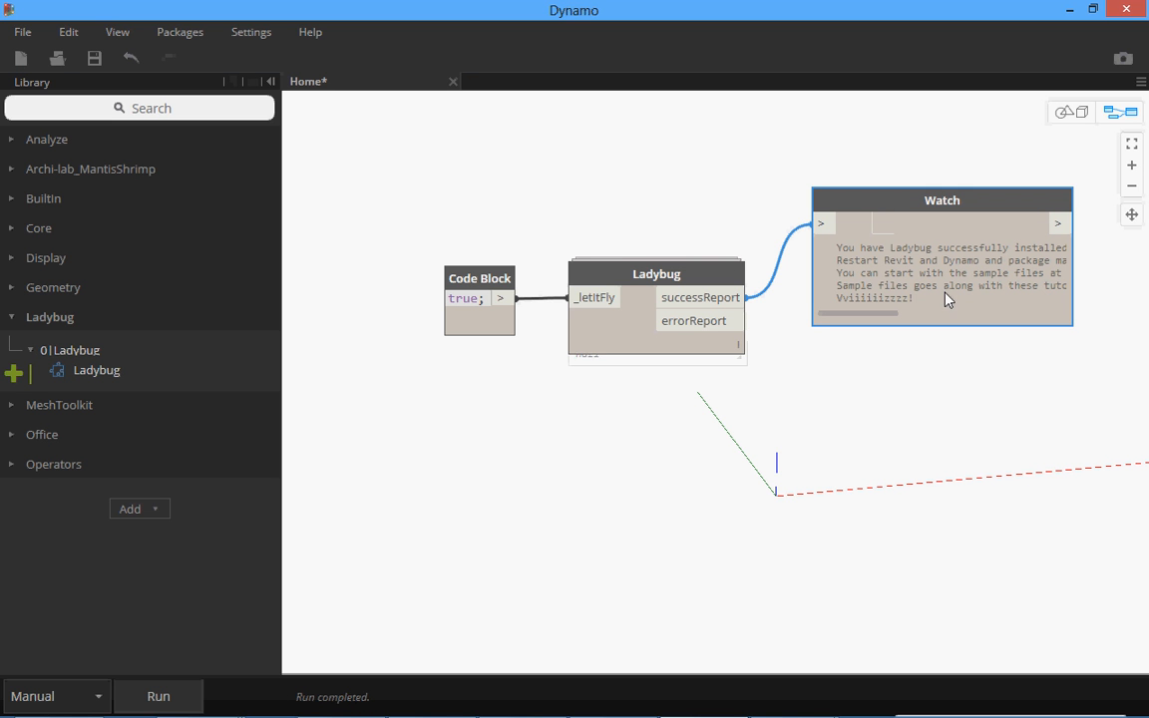
Read the full success report in the Watch node's preview, repositioning the node beside the Ladybug node.
{"action": "mouse_move", "coordinate": [887, 199]}
{"action": "left_click_drag", "start_coordinate": [878, 221], "coordinate": [864, 339]}
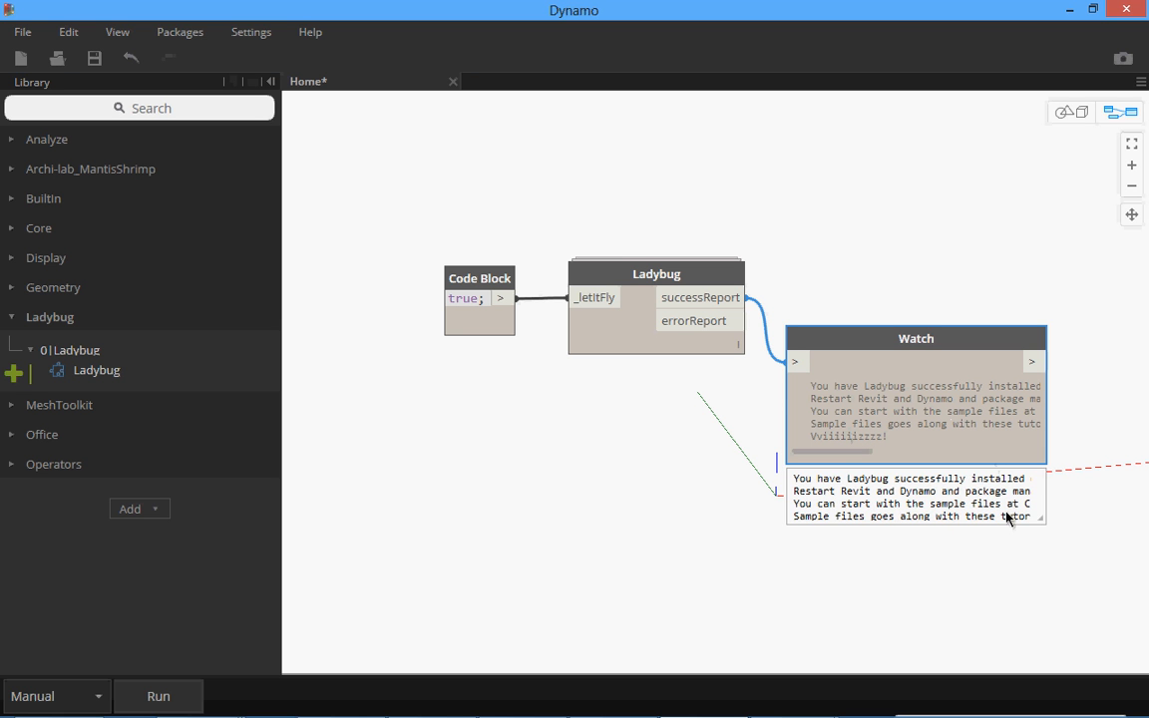
{"action": "mouse_move", "coordinate": [1021, 509]}
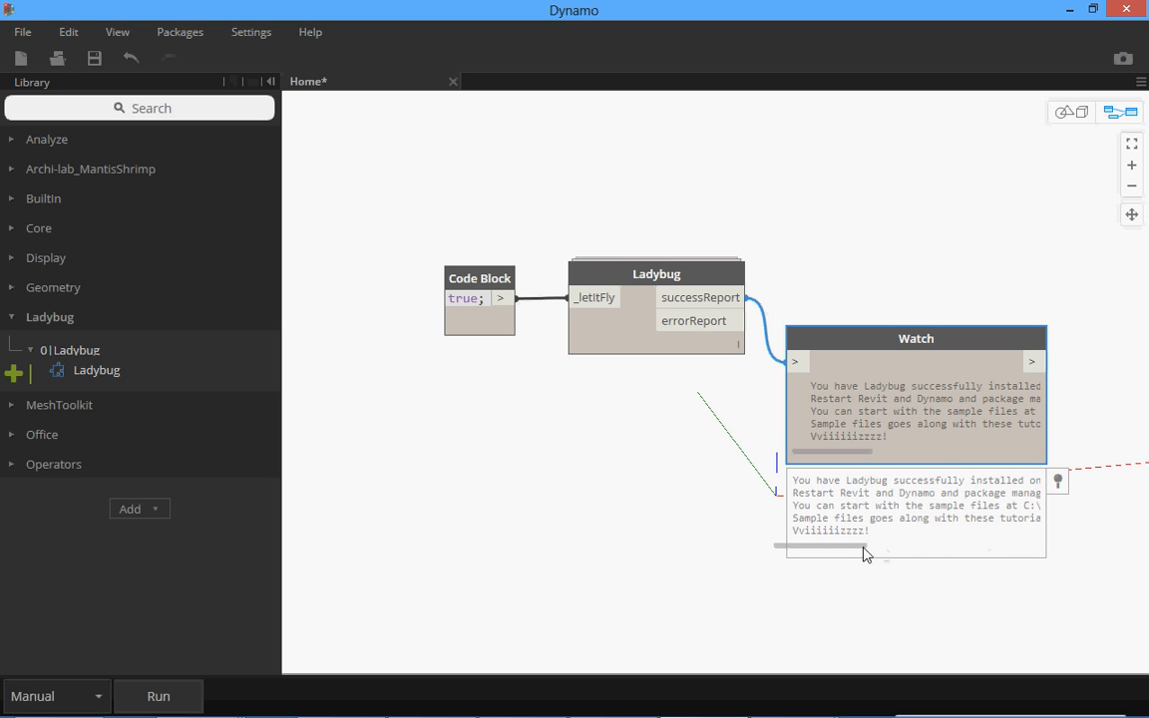
{"action": "left_click_drag", "start_coordinate": [864, 547], "coordinate": [1050, 550]}
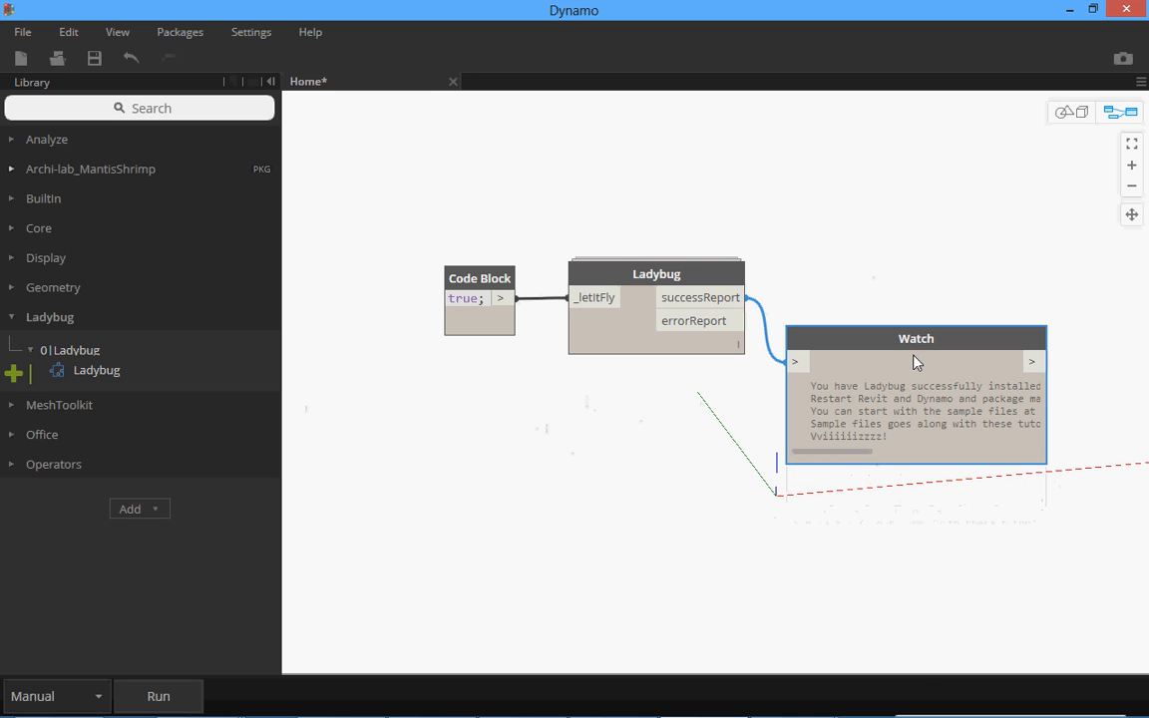
{"action": "left_click_drag", "start_coordinate": [912, 342], "coordinate": [918, 261]}
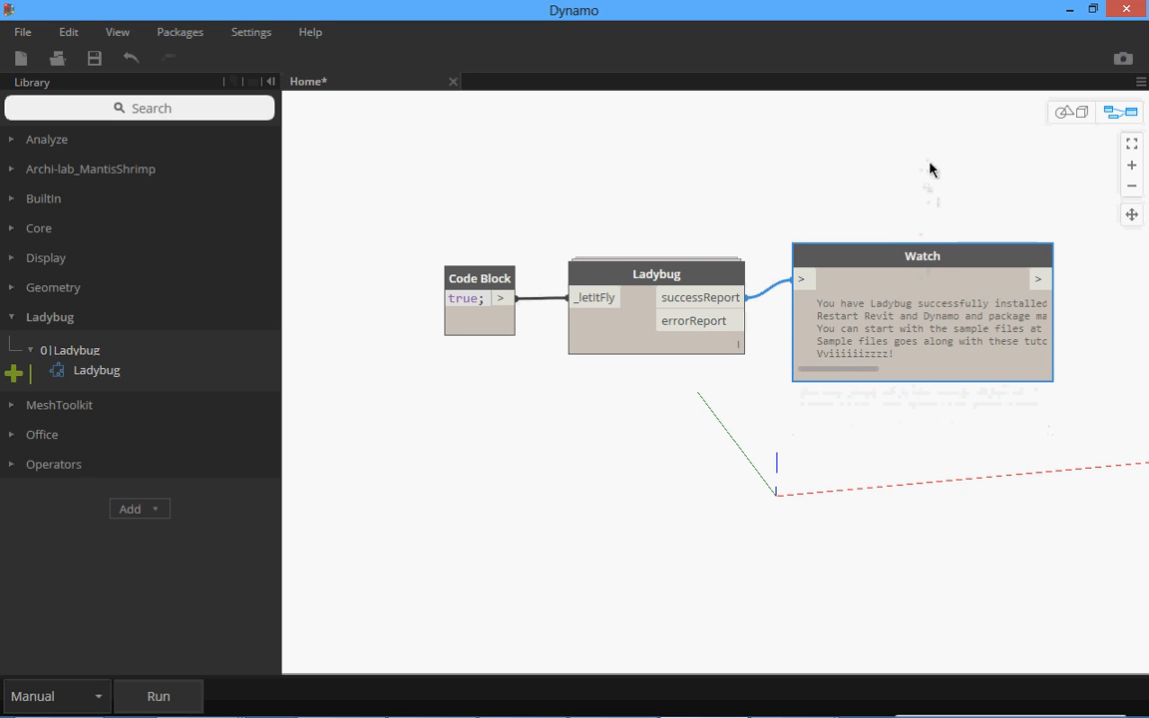
Delete the Code Block, Ladybug and Watch nodes, and exit Dynamo without saving the Home workspace.
{"action": "left_click_drag", "start_coordinate": [930, 169], "coordinate": [439, 483]}
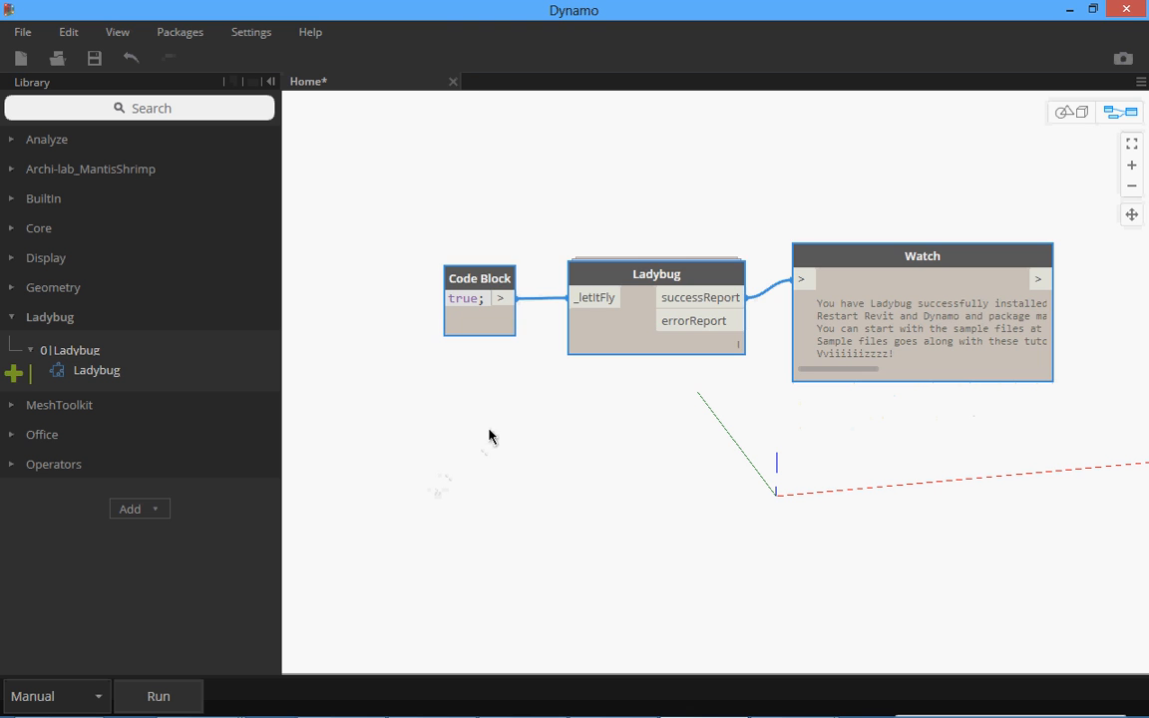
{"action": "key", "text": "Delete"}
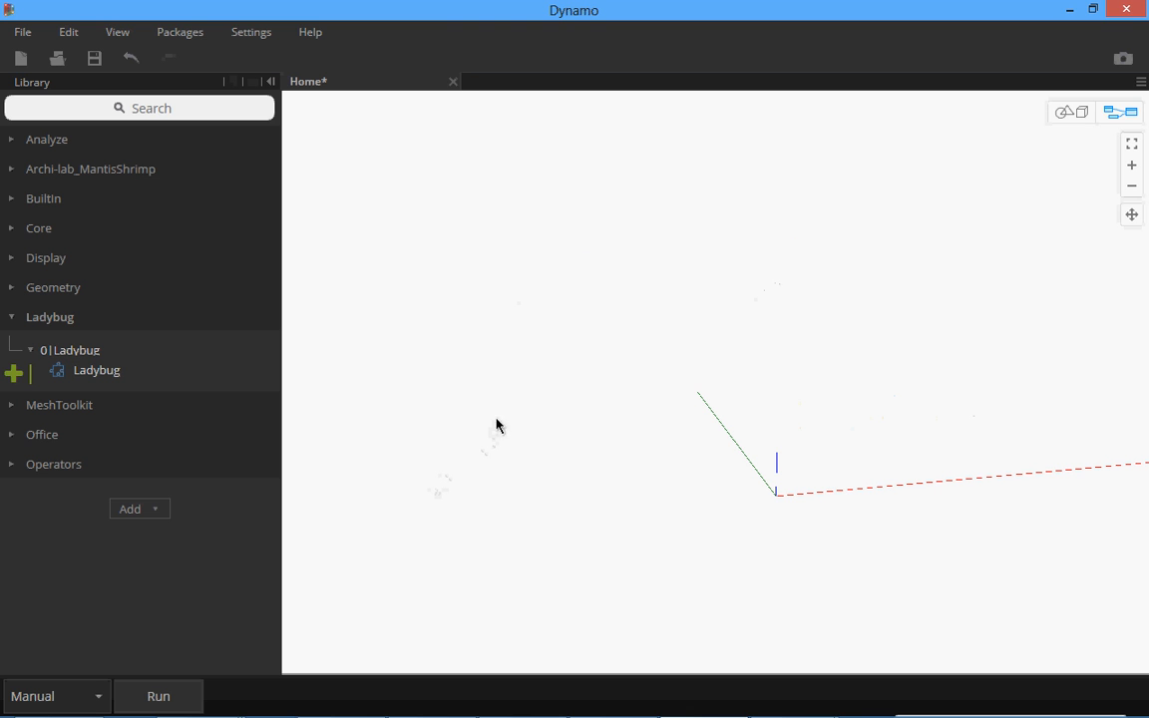
{"action": "left_click", "coordinate": [453, 81]}
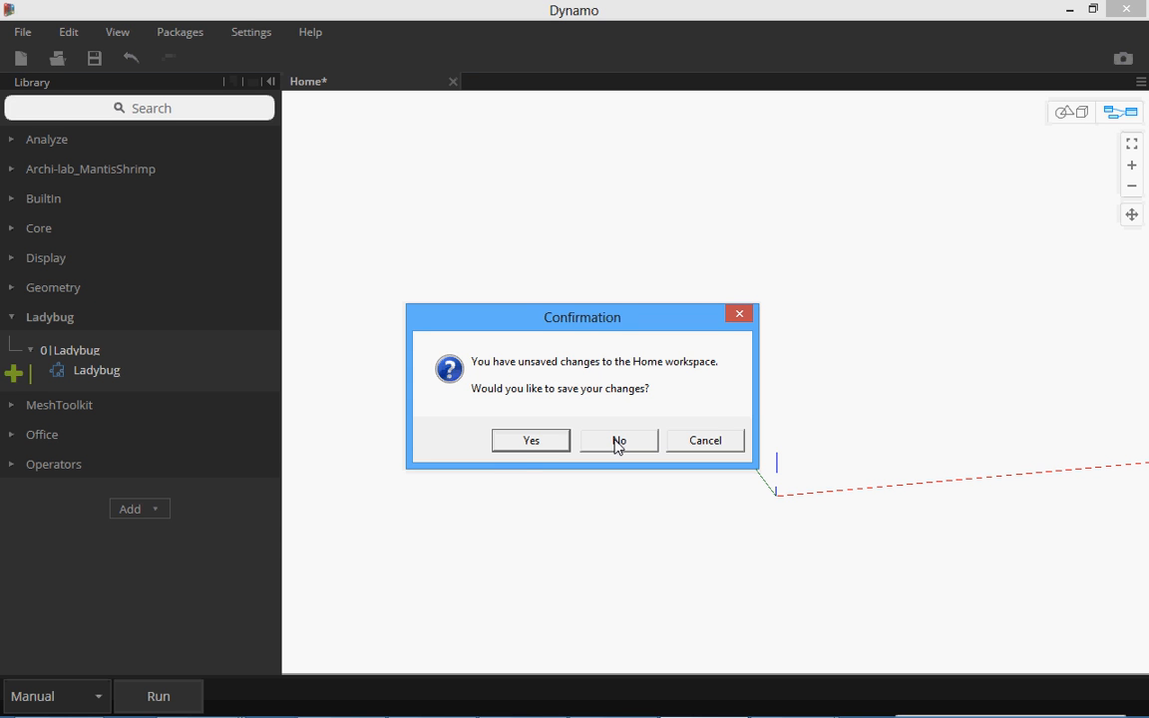
{"action": "left_click", "coordinate": [617, 441]}
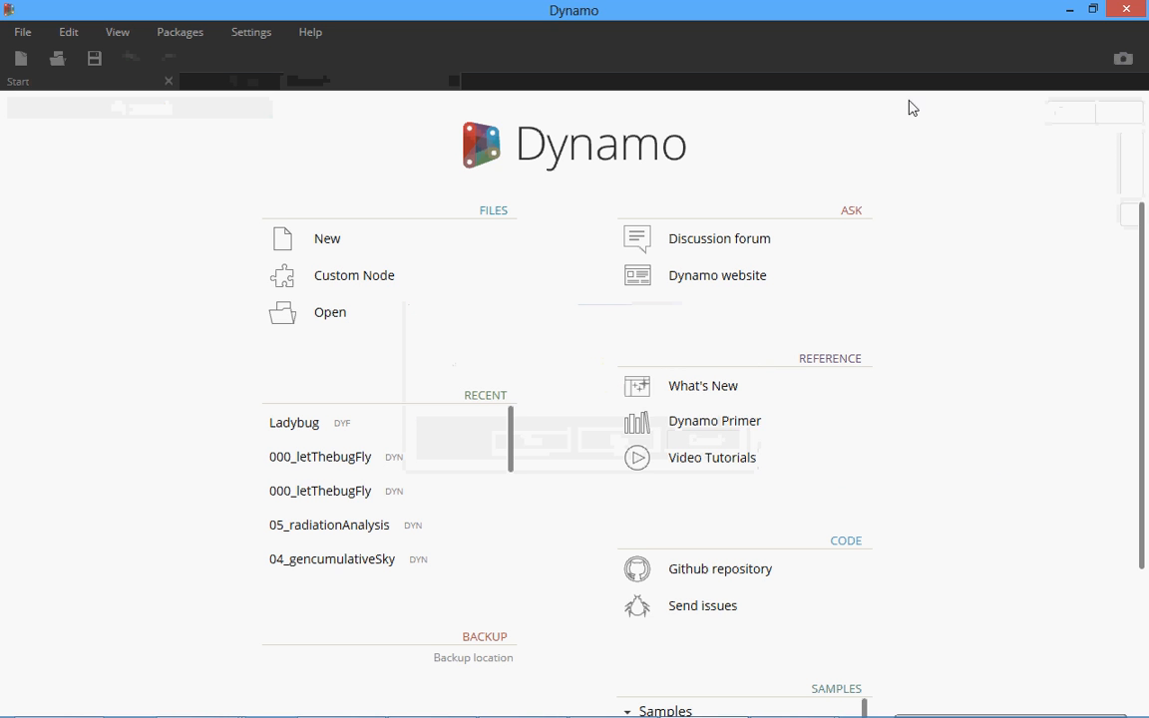
{"action": "left_click", "coordinate": [1133, 11]}
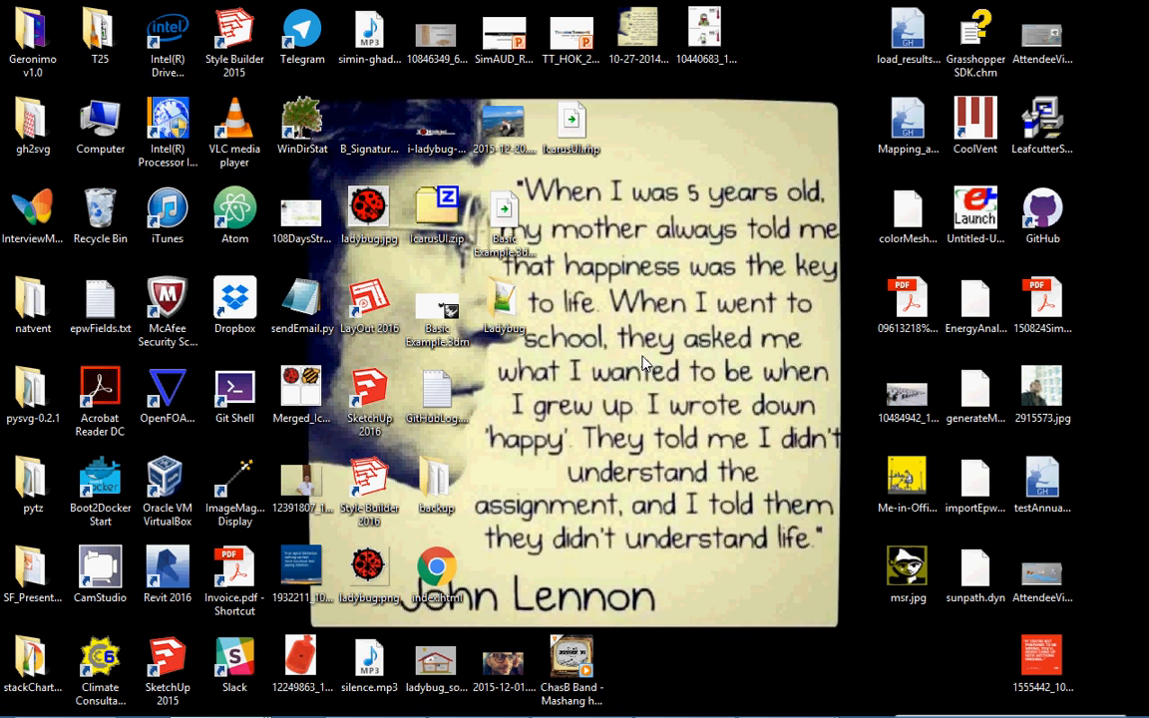
Search the installed apps for "dynamo", launch Dynamo 0.9.1 and create a new workspace.
{"action": "key", "text": "super+c"}
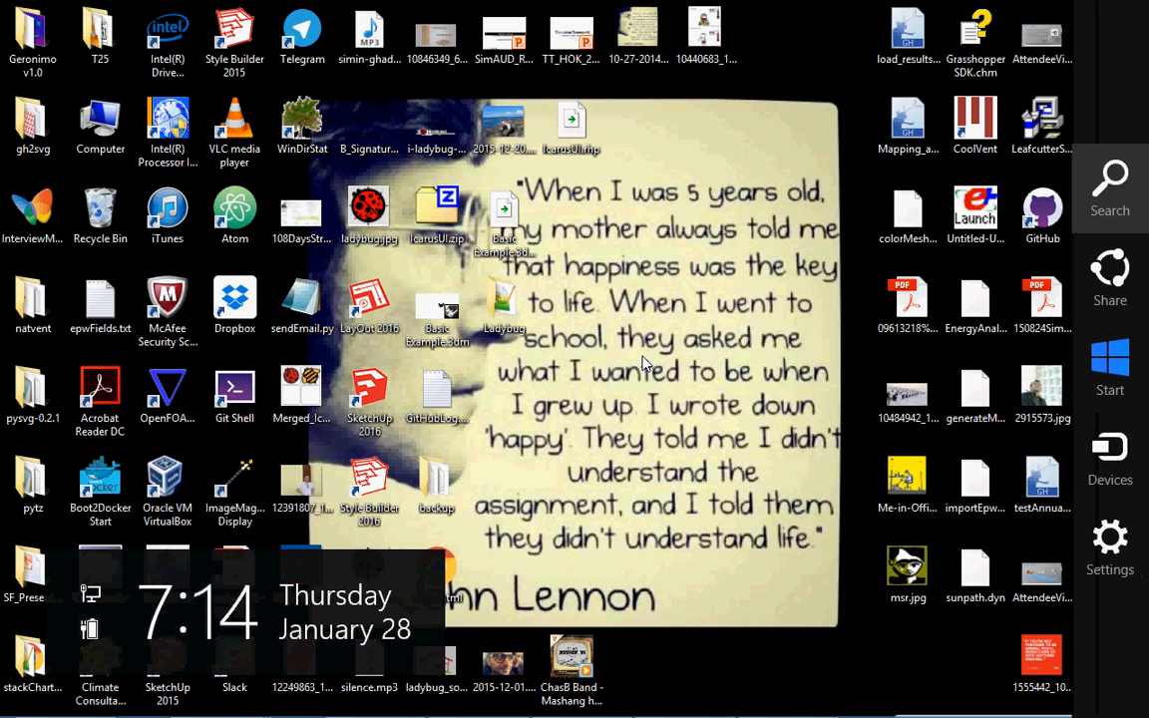
{"action": "key", "text": "Return"}
{"action": "type", "text": "dynamo"}
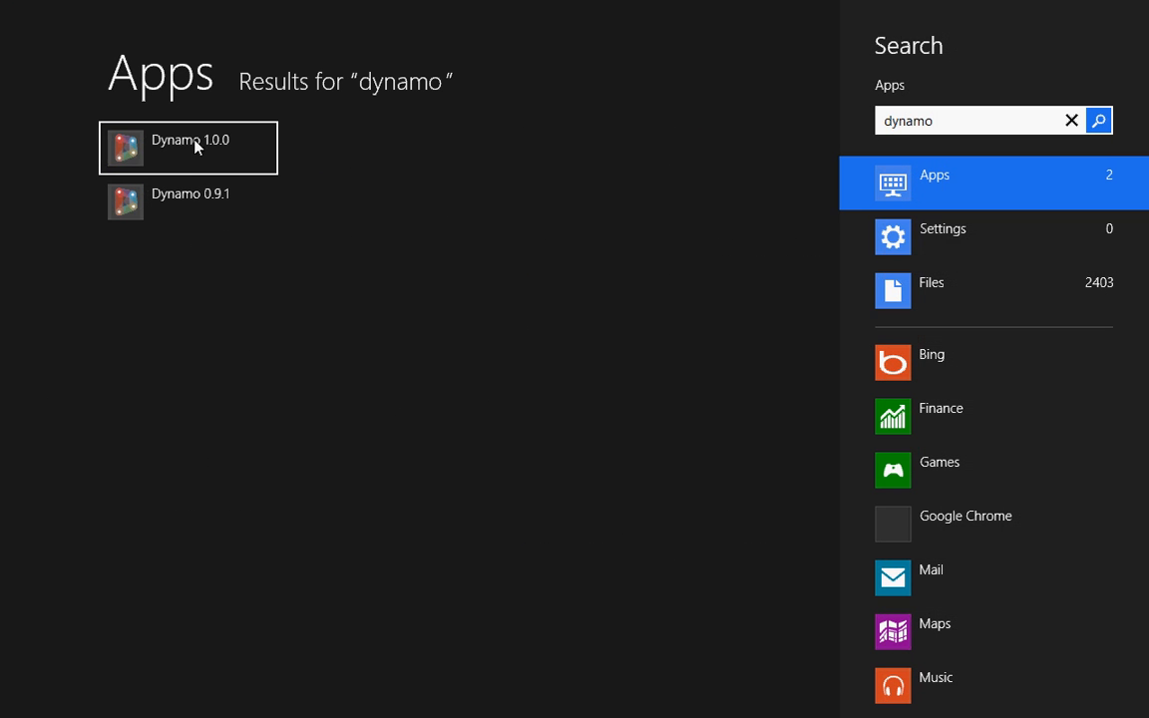
{"action": "left_click", "coordinate": [190, 217]}
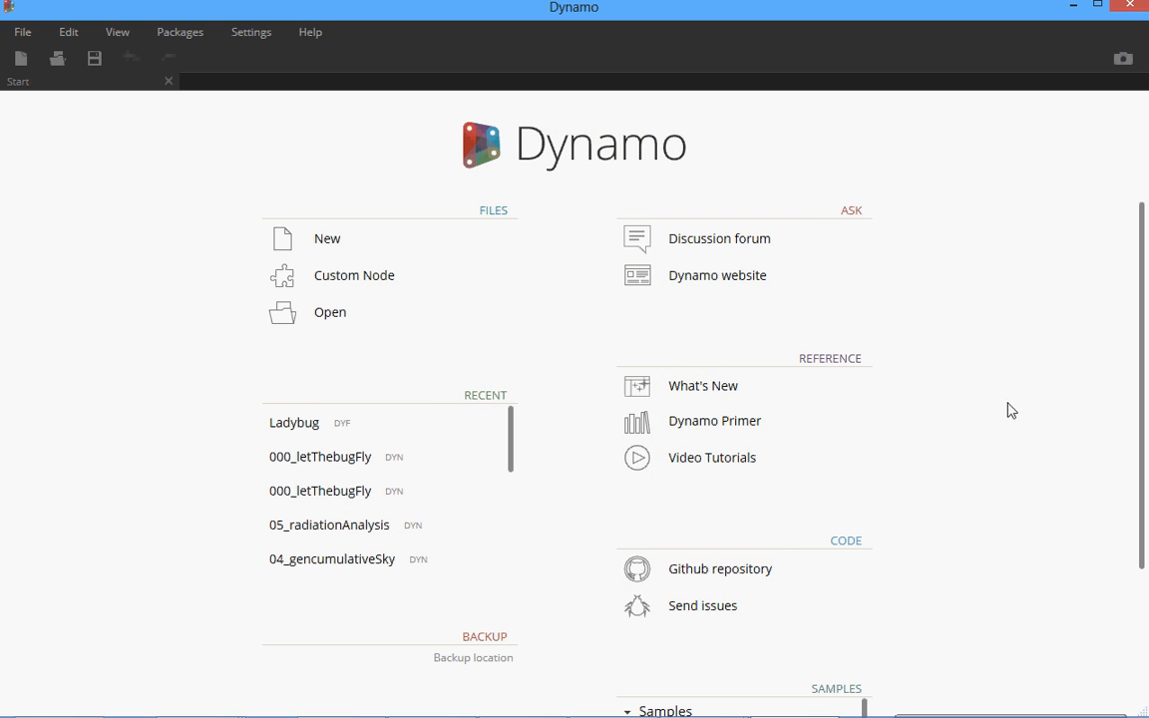
{"action": "left_click", "coordinate": [328, 239]}
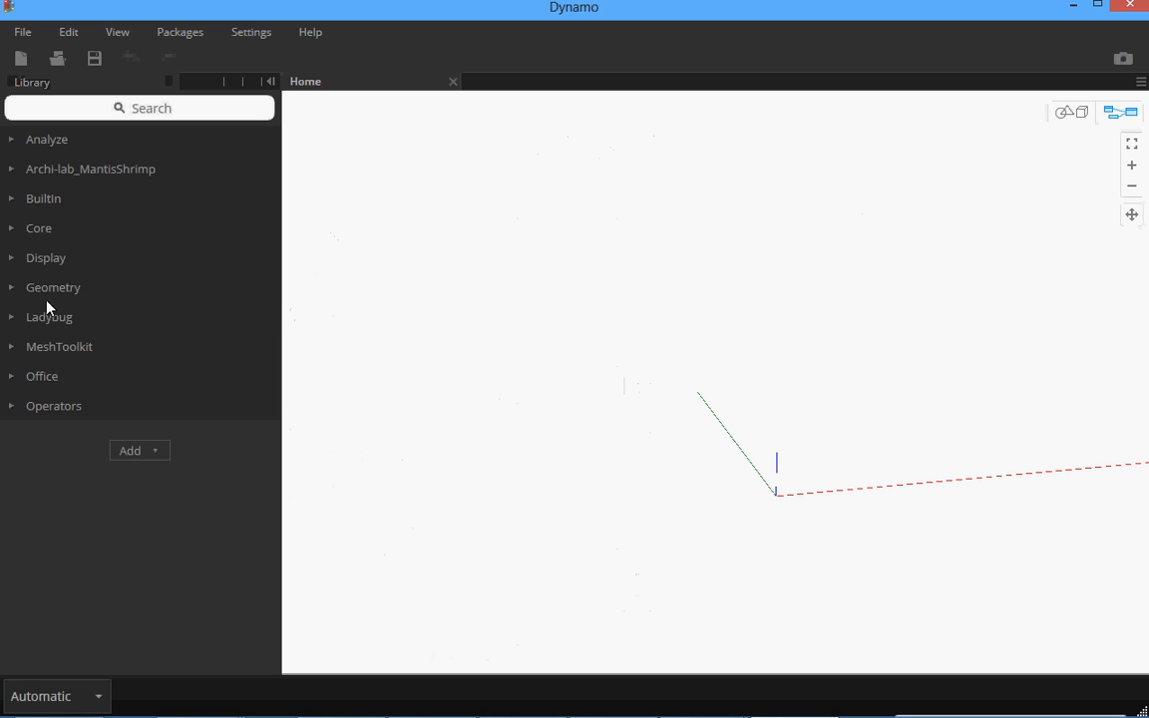
Browse the Ladybug library's subcategories, including 0|Ladybug, 2|Visualize Weather Data and 3|Environmental Analysis, to review their nodes.
{"action": "left_click", "coordinate": [16, 316]}
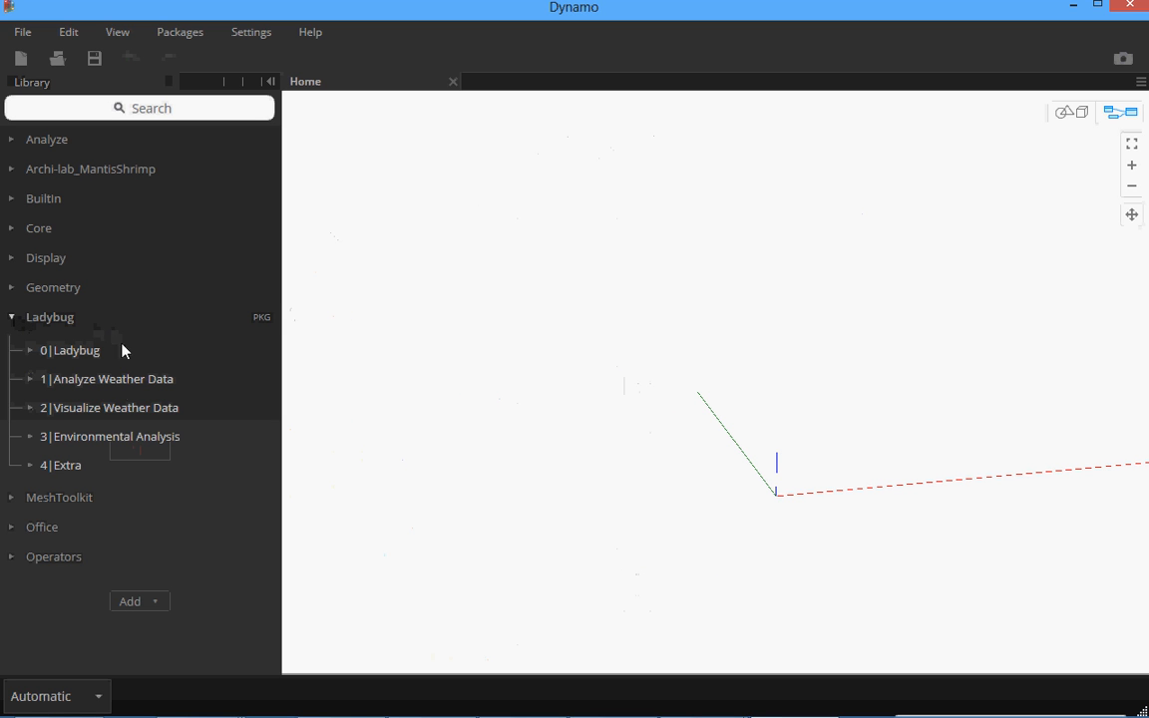
{"action": "left_click", "coordinate": [31, 351]}
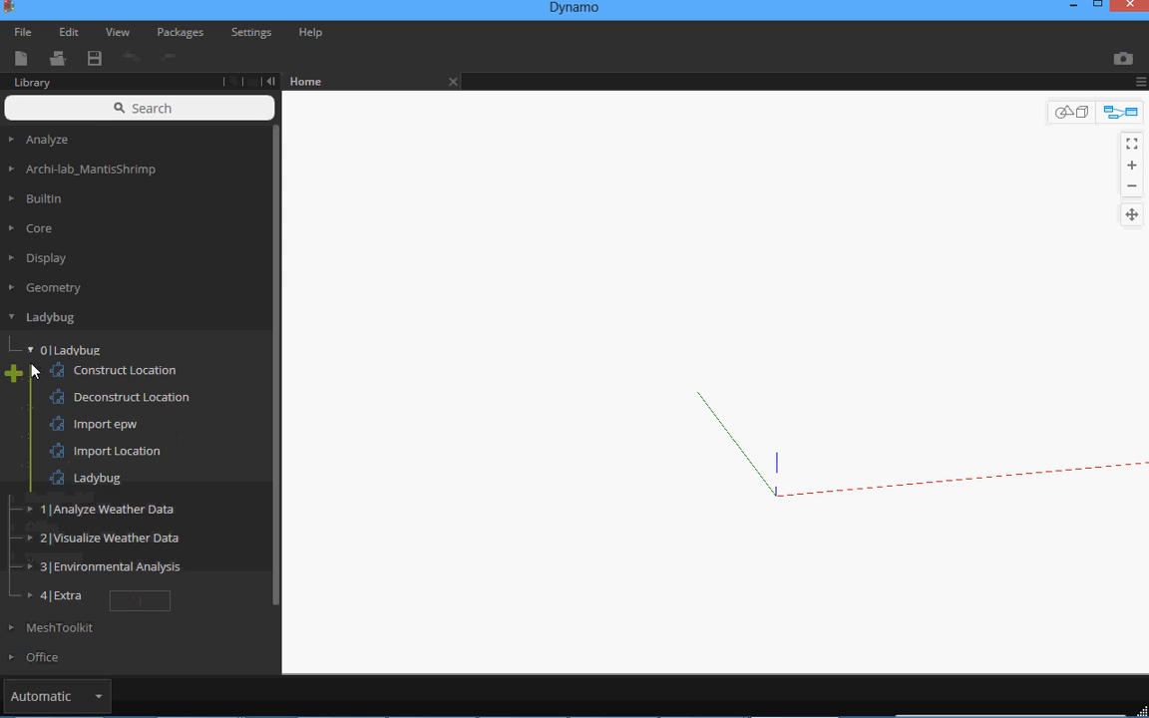
{"action": "left_click", "coordinate": [33, 351]}
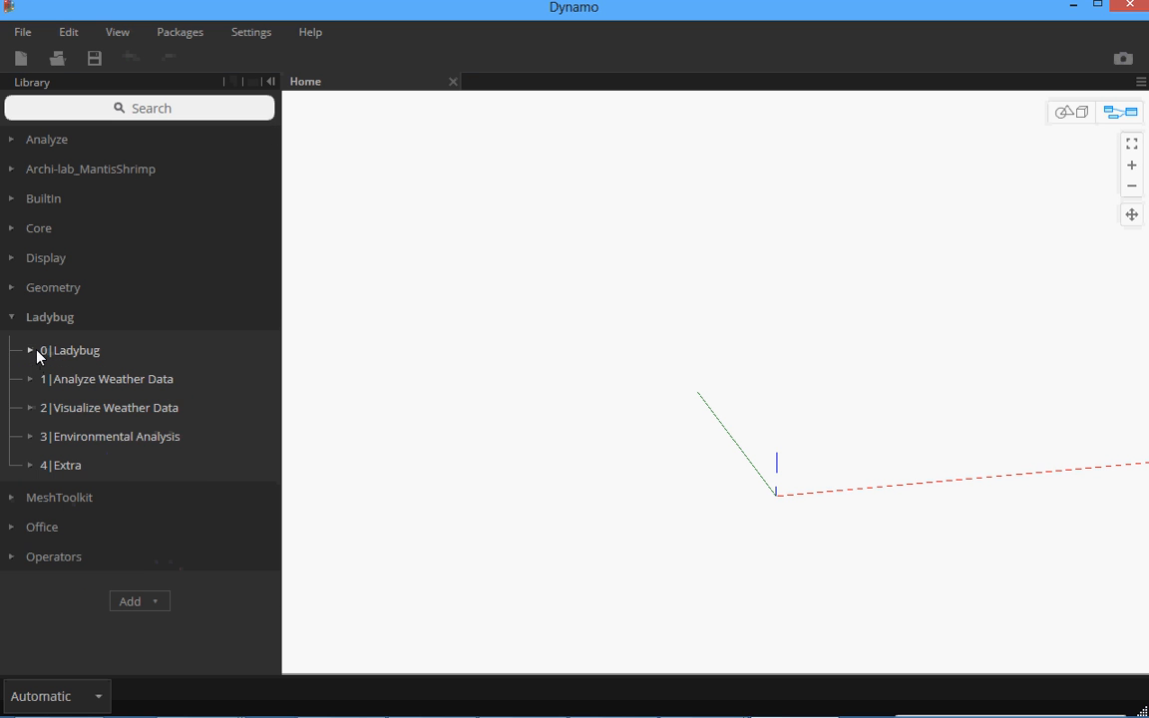
{"action": "left_click", "coordinate": [31, 379]}
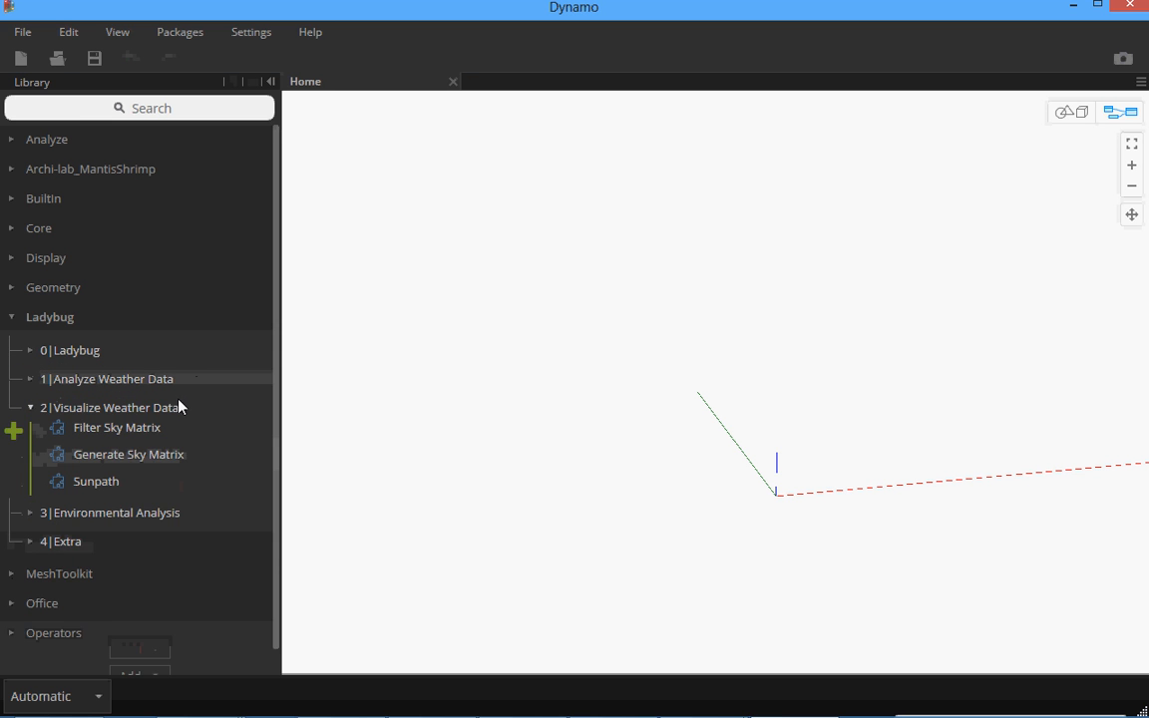
{"action": "scroll", "coordinate": [170, 410], "scroll_direction": "down", "scroll_amount": 1}
{"action": "left_click", "coordinate": [32, 487]}
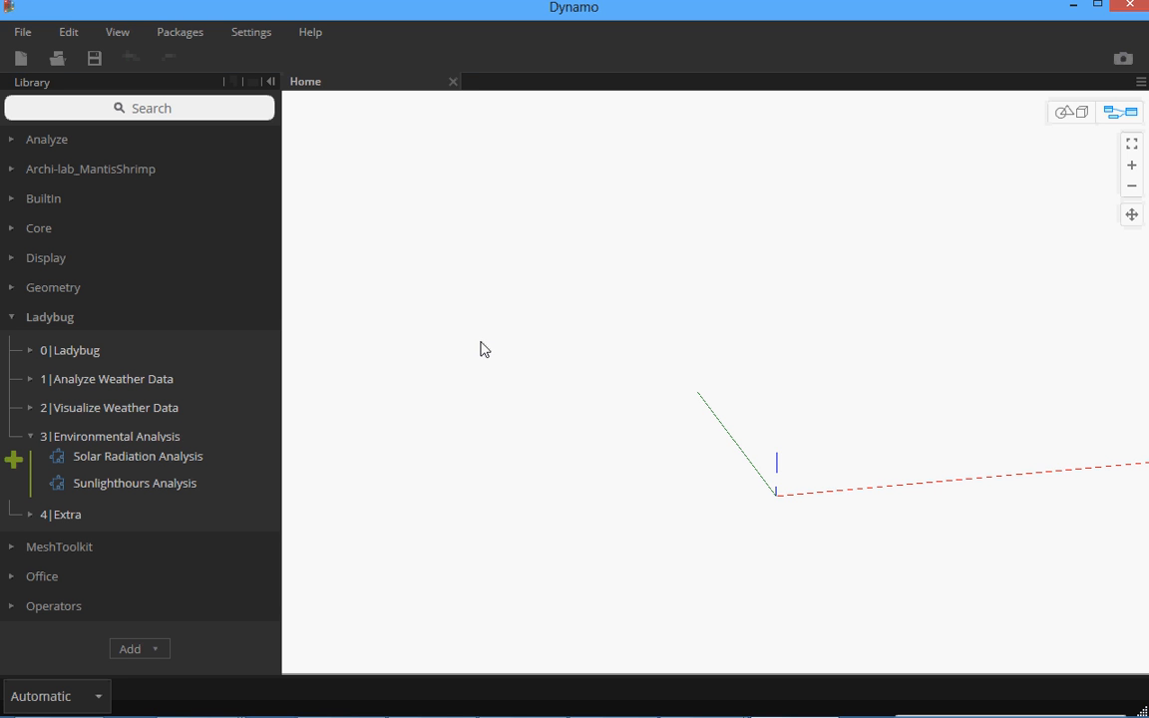
Open the list of installed packages and examine the contents of the Ladybug package, including its custom nodes and extra files.
{"action": "mouse_move", "coordinate": [398, 714]}
{"action": "left_click", "coordinate": [175, 36]}
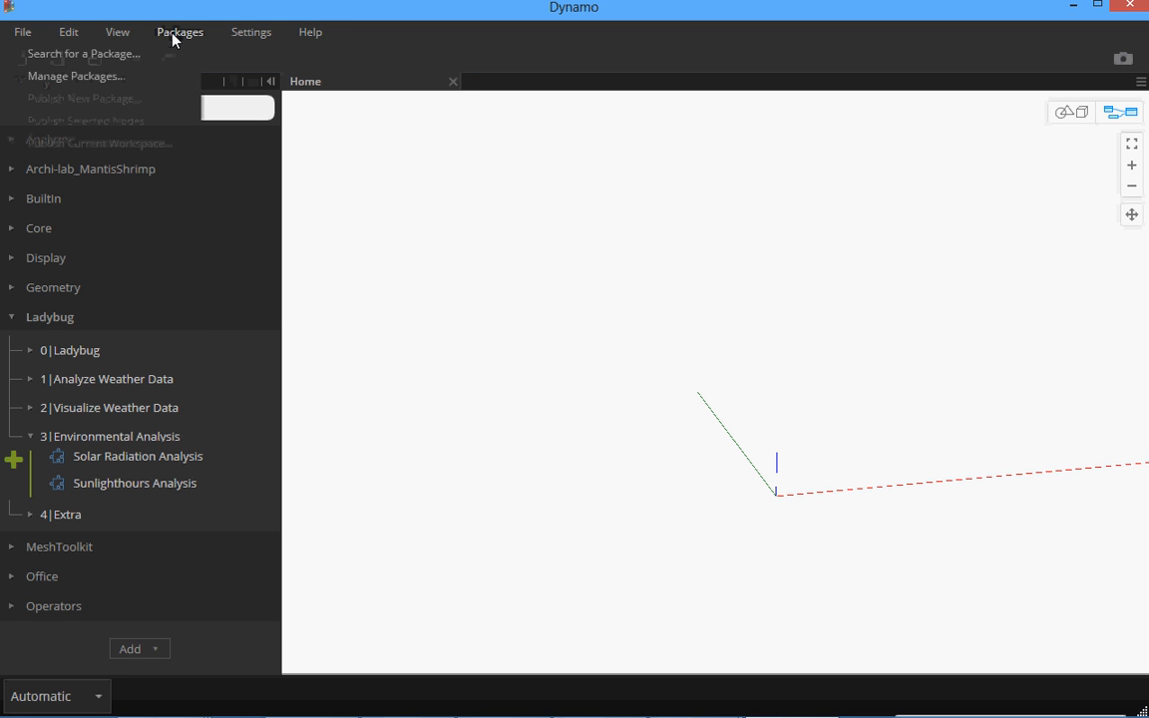
{"action": "left_click", "coordinate": [99, 80]}
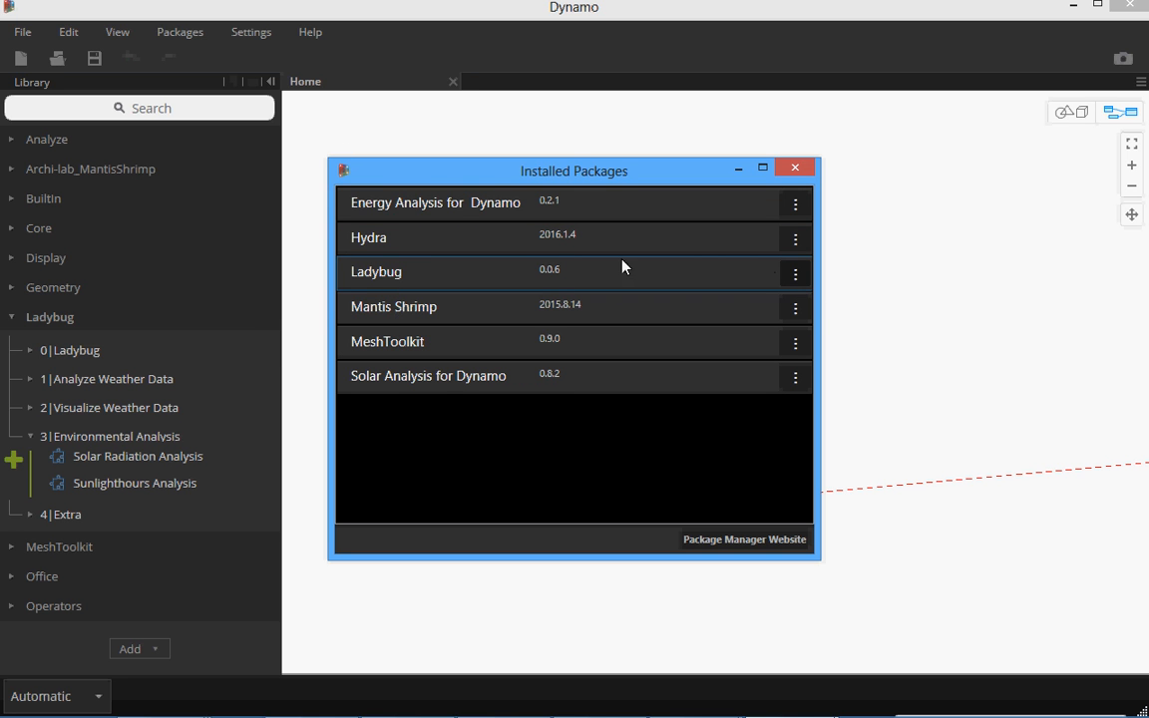
{"action": "left_click", "coordinate": [794, 274]}
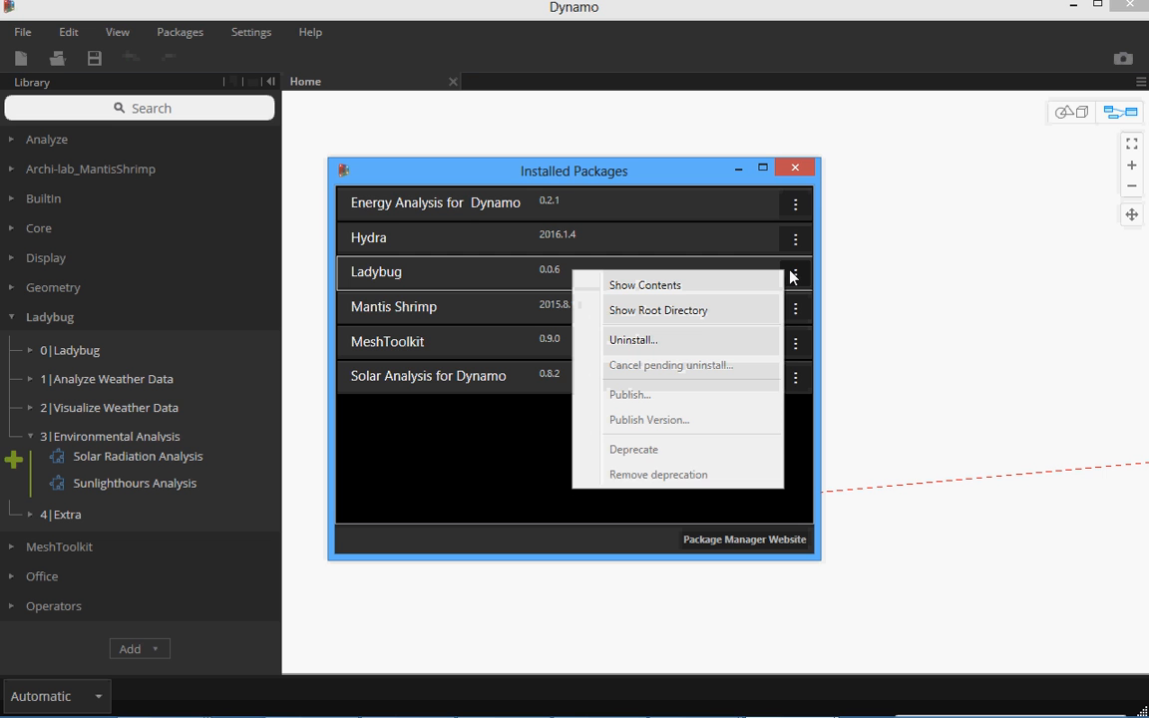
{"action": "left_click", "coordinate": [700, 287]}
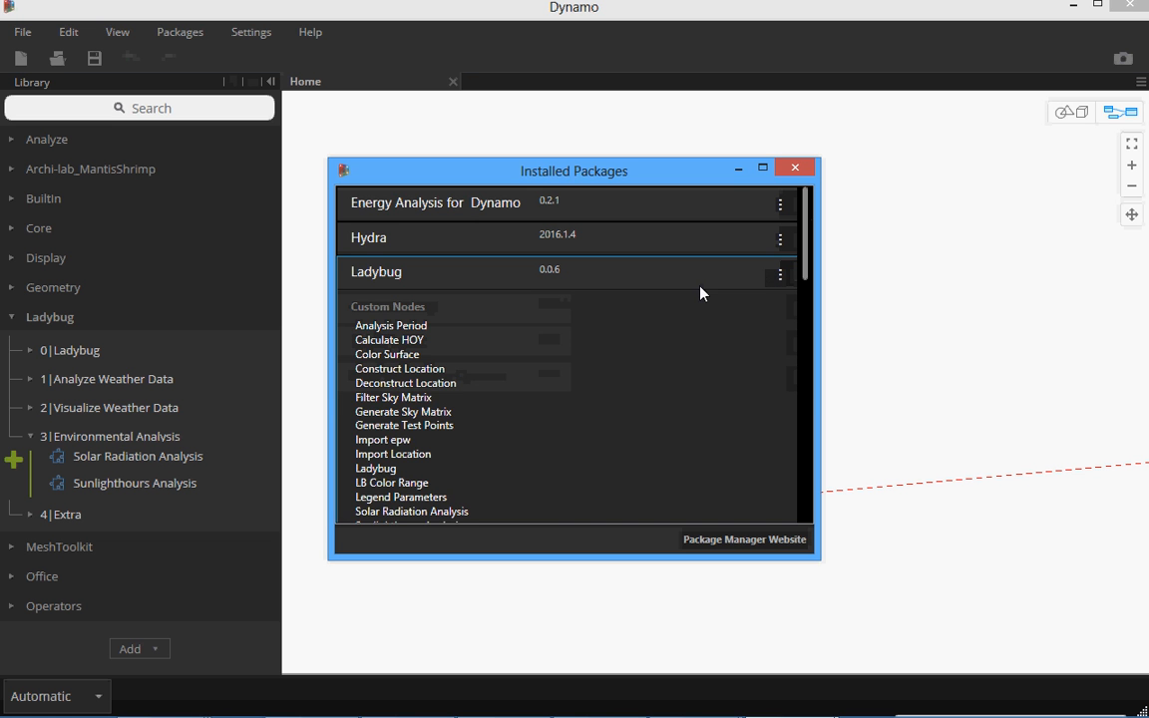
{"action": "scroll", "coordinate": [477, 337], "scroll_direction": "down", "scroll_amount": 18}
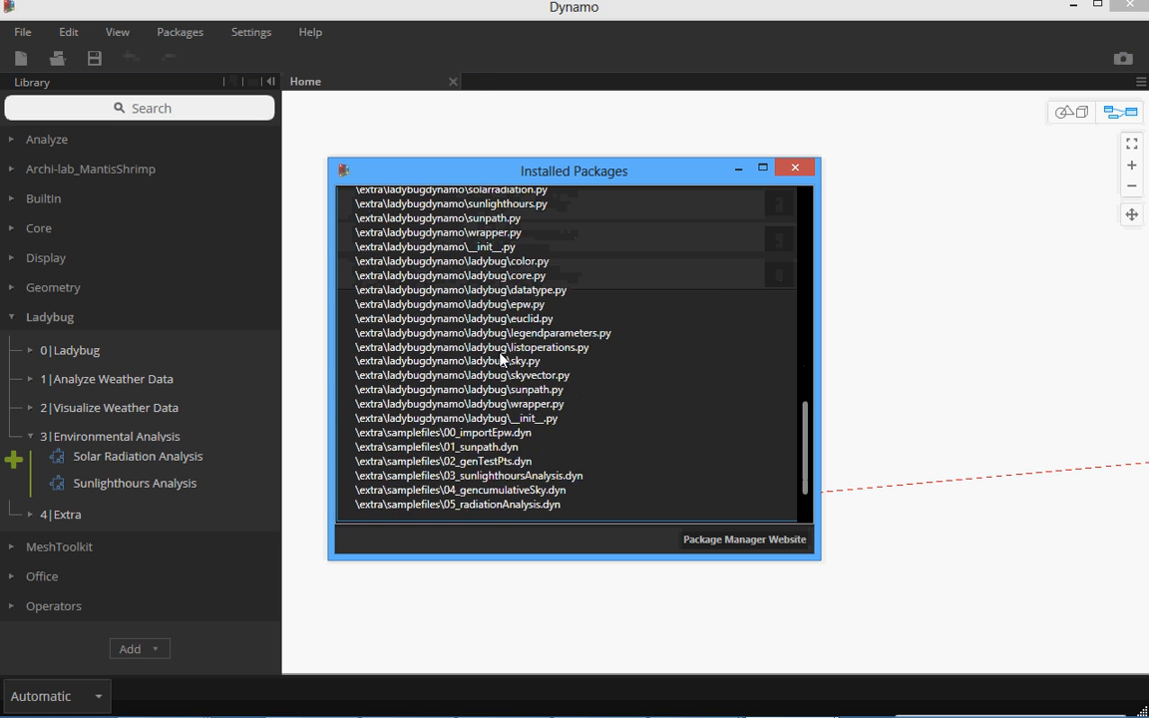
{"action": "scroll", "coordinate": [501, 353], "scroll_direction": "up", "scroll_amount": 6}
{"action": "scroll", "coordinate": [503, 355], "scroll_direction": "up", "scroll_amount": 12}
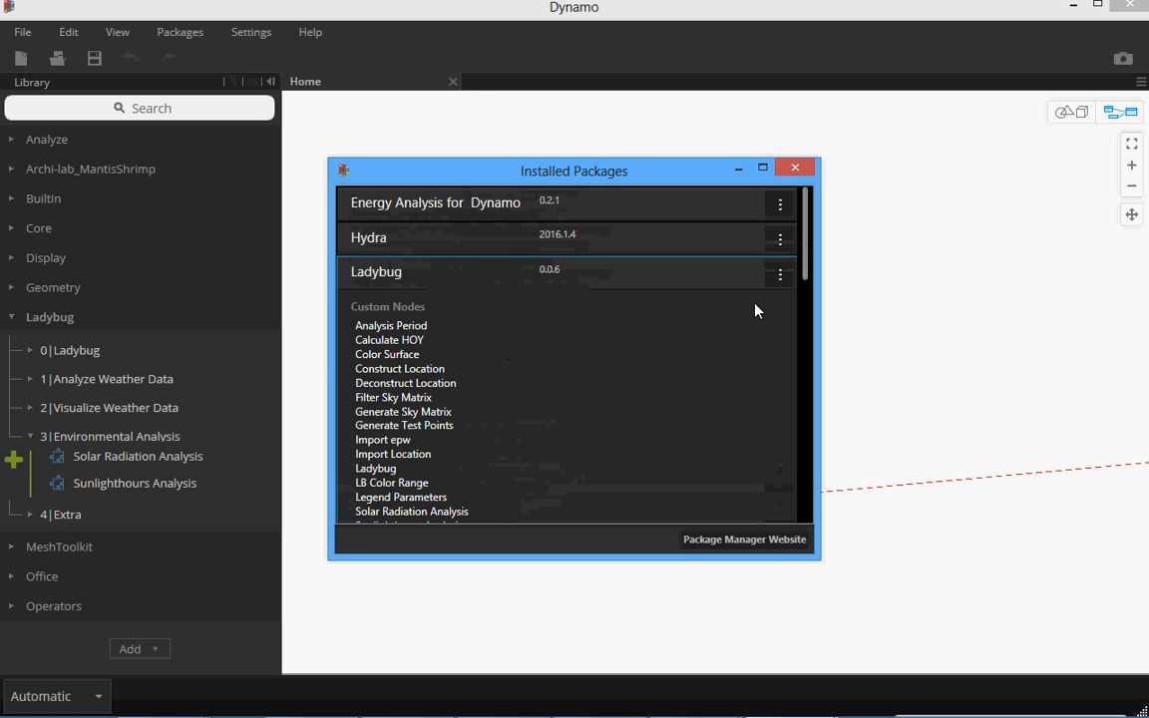
Open the Ladybug package's root directory and go to the samplefiles folder inside its extra folder.
{"action": "left_click", "coordinate": [780, 277]}
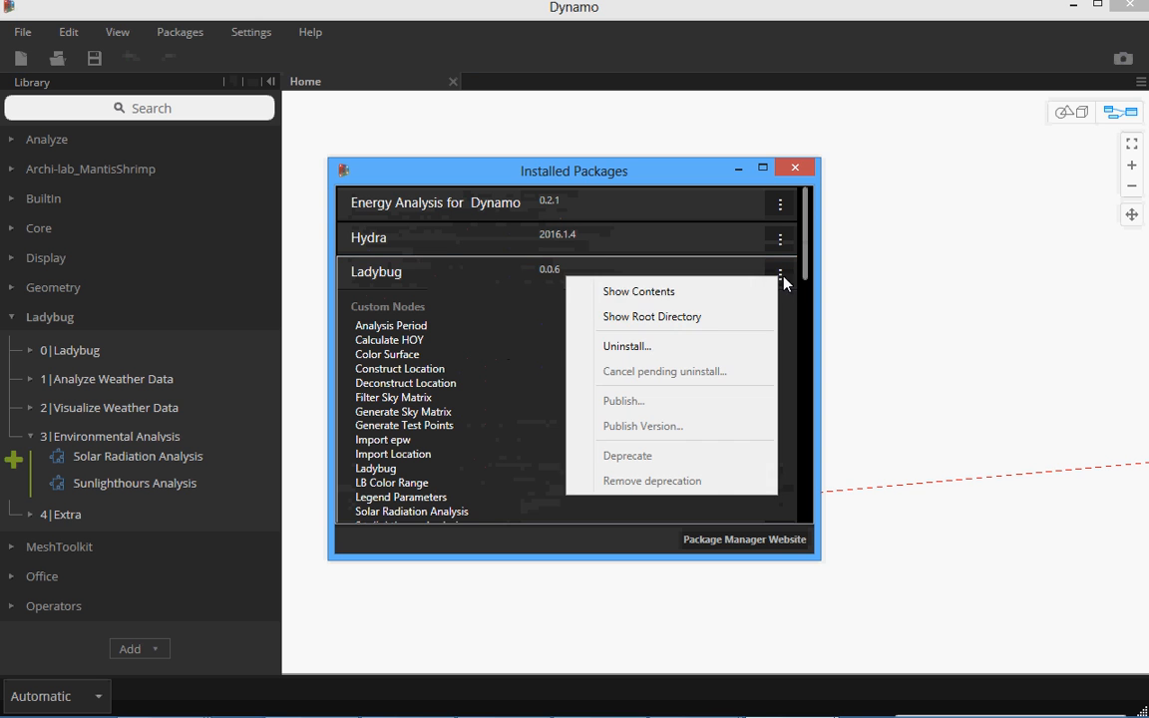
{"action": "left_click", "coordinate": [693, 318]}
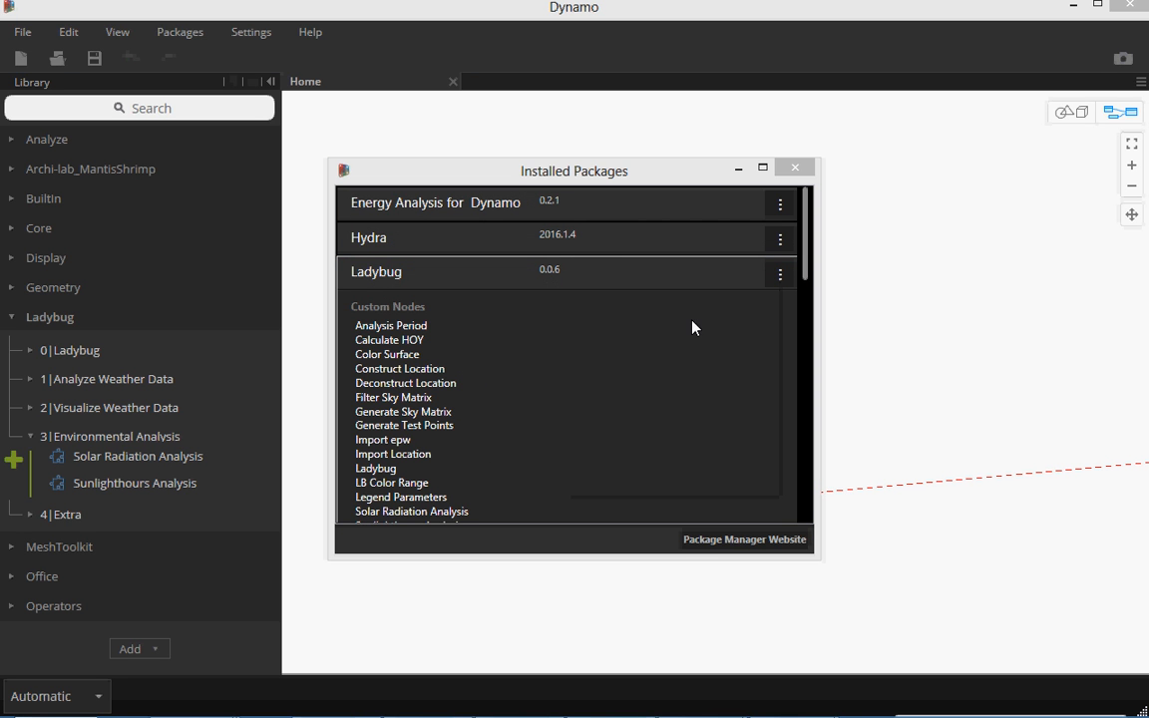
{"action": "left_click_drag", "start_coordinate": [1144, 289], "coordinate": [365, 87]}
{"action": "left_click_drag", "start_coordinate": [439, 120], "coordinate": [486, 118]}
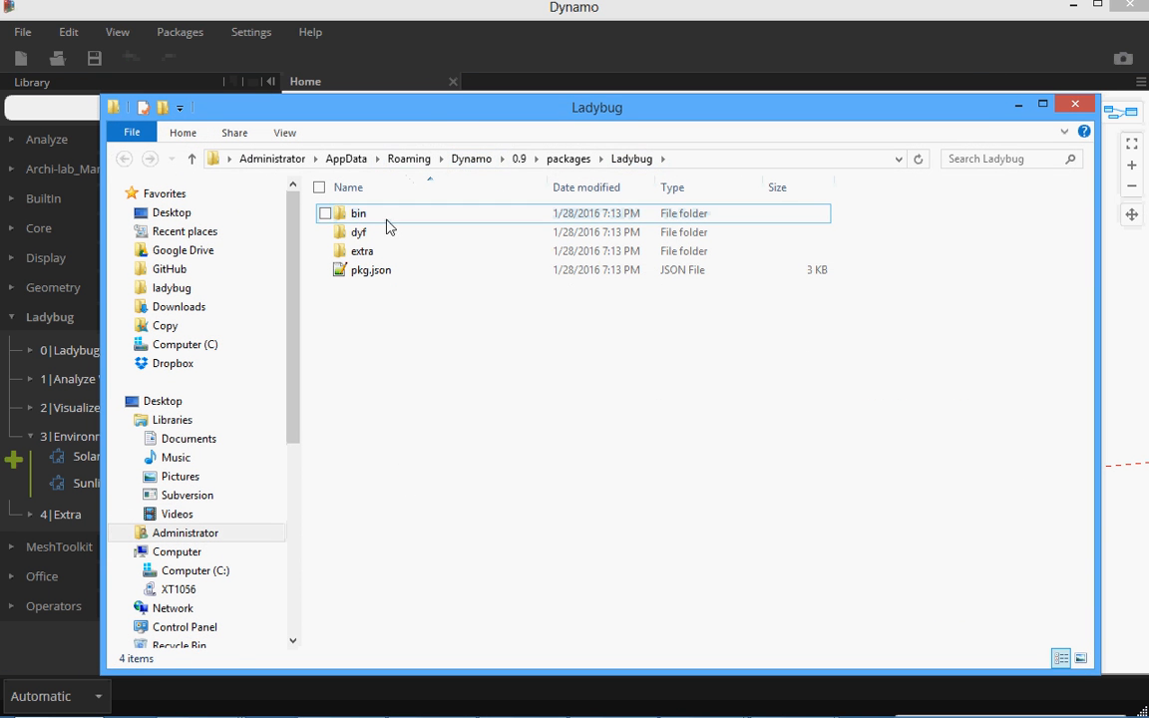
{"action": "left_click", "coordinate": [374, 253]}
{"action": "double_click", "coordinate": [375, 253]}
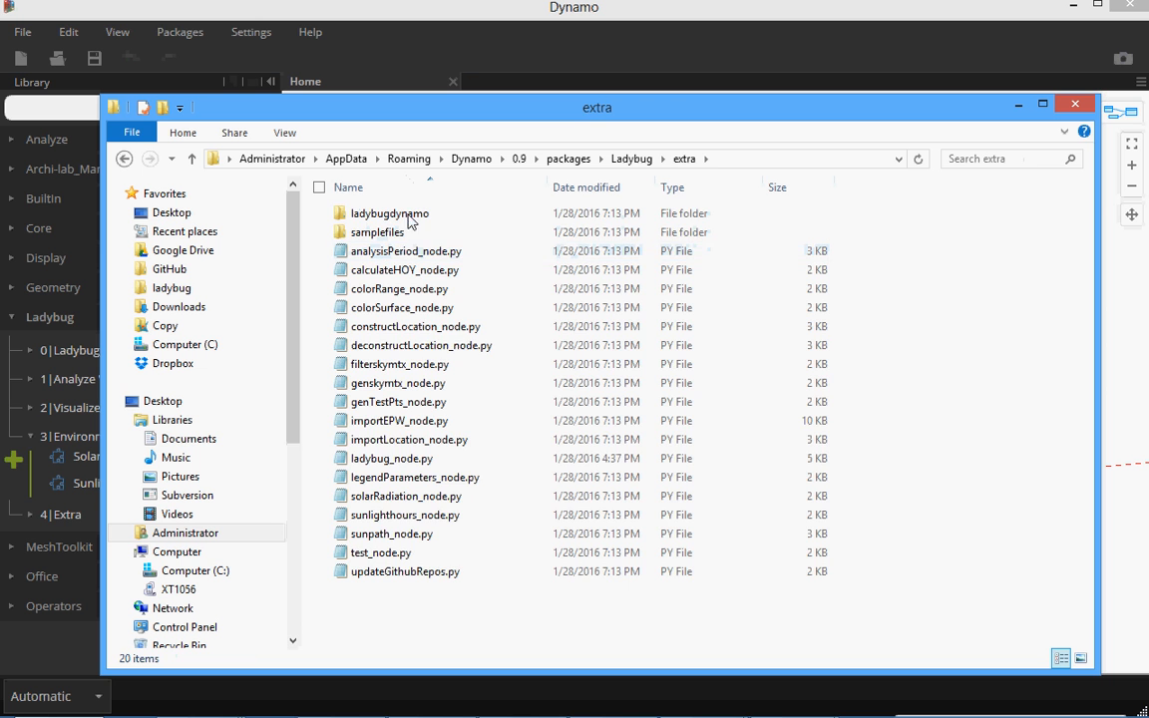
{"action": "double_click", "coordinate": [399, 233]}
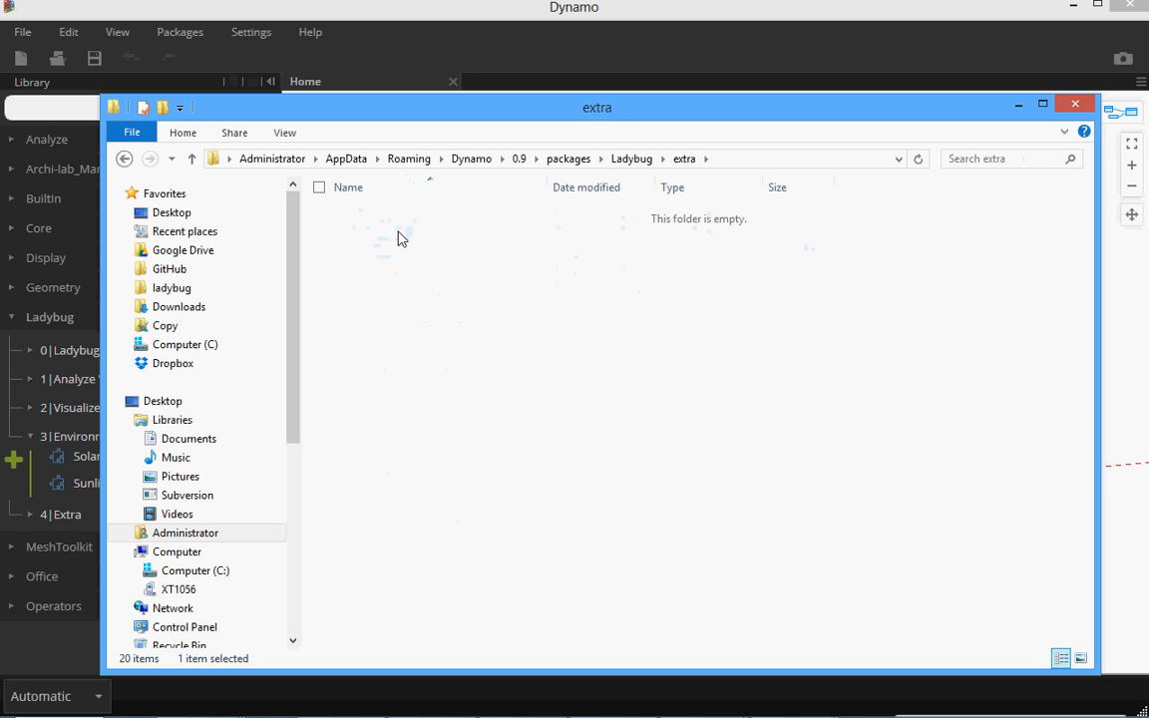